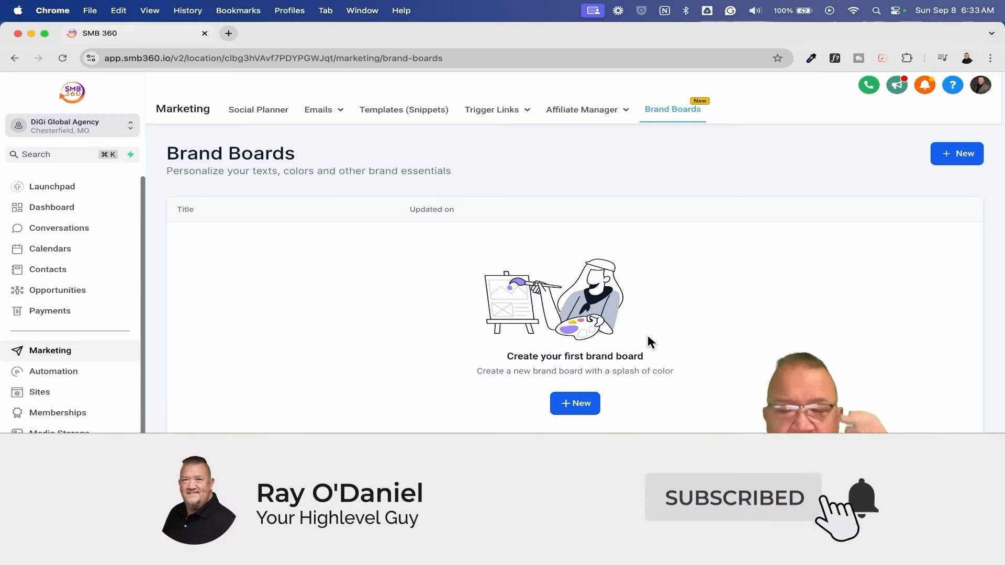
Step: Create a new brand board from the blank style and name it Digi Board 1
click(956, 154)
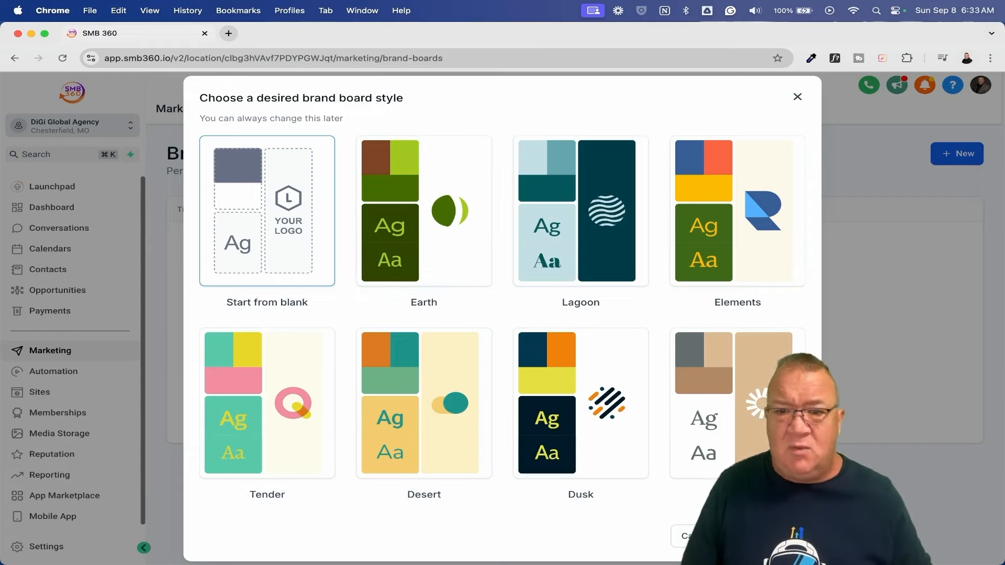
click(765, 536)
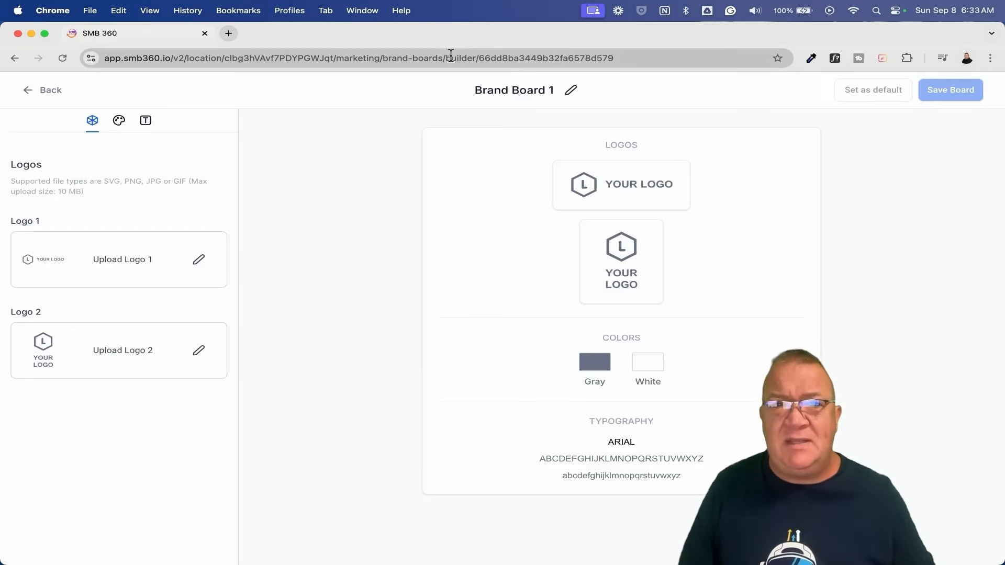
click(505, 90)
drag(475, 90, 553, 92)
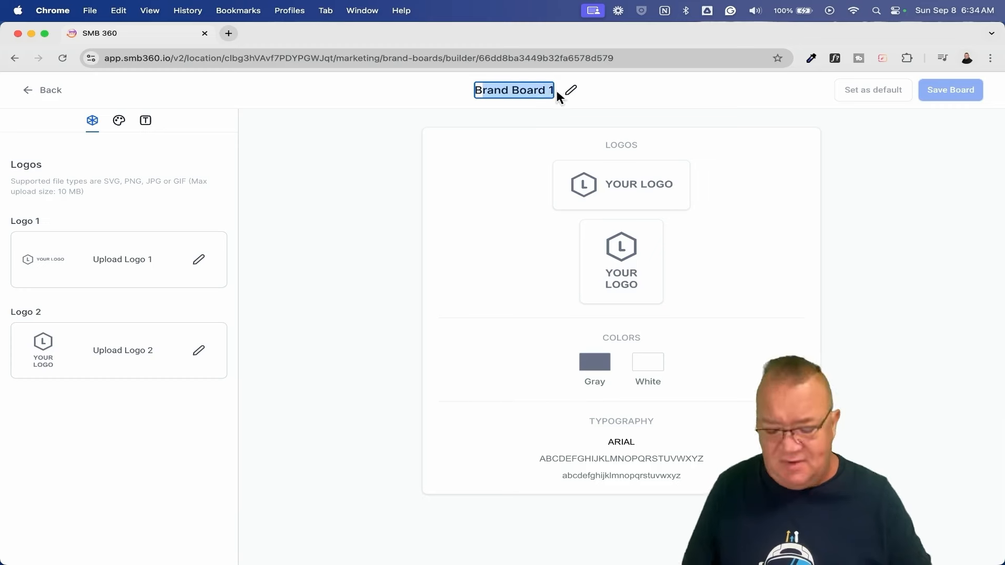
key(BackSpace)
text(Digi Board 1)
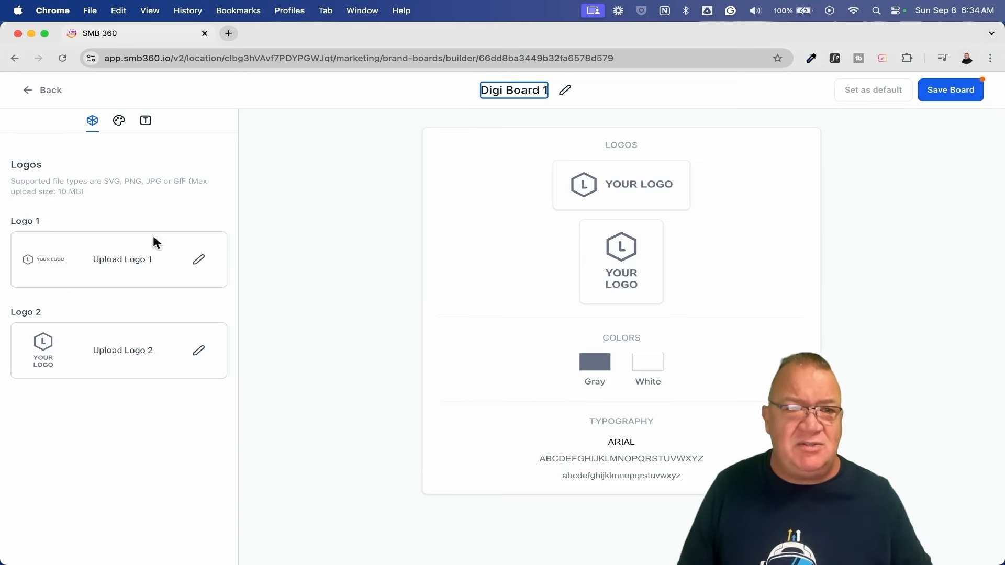
Step: Set the board's Logo 1 to DiGi Global Trans.png and Logo 2 to DiGi Global.png from the media library
click(198, 260)
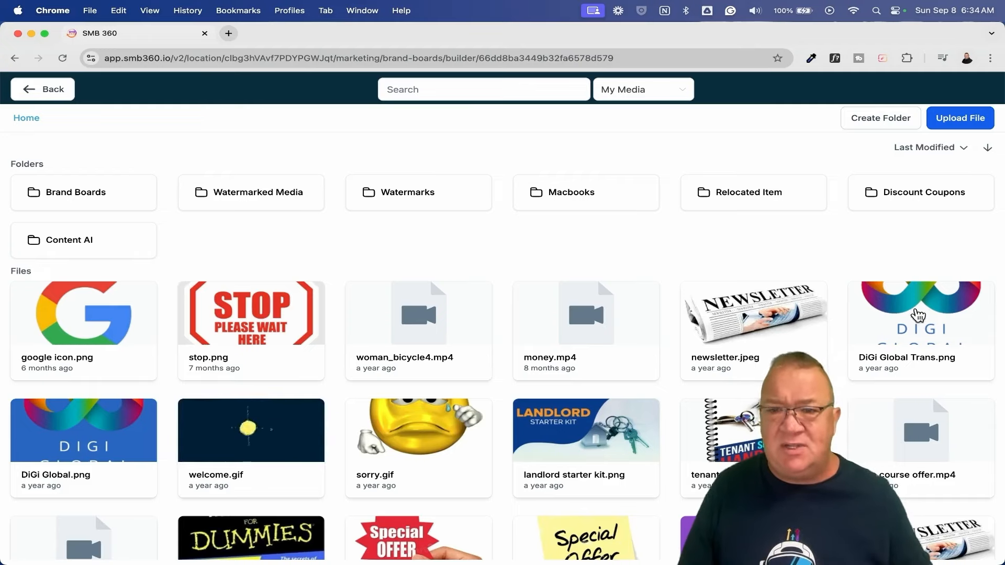
click(910, 320)
click(197, 350)
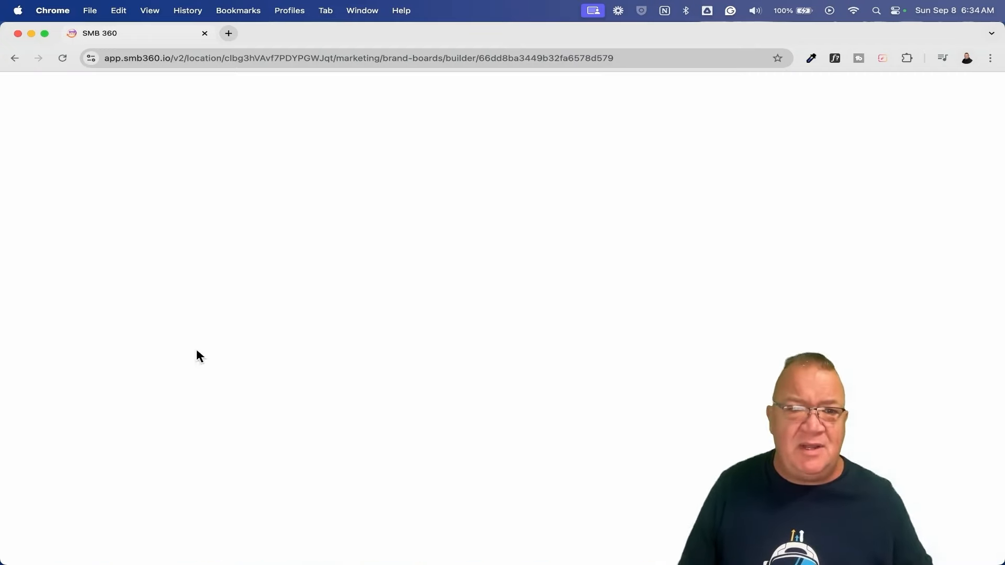
click(79, 423)
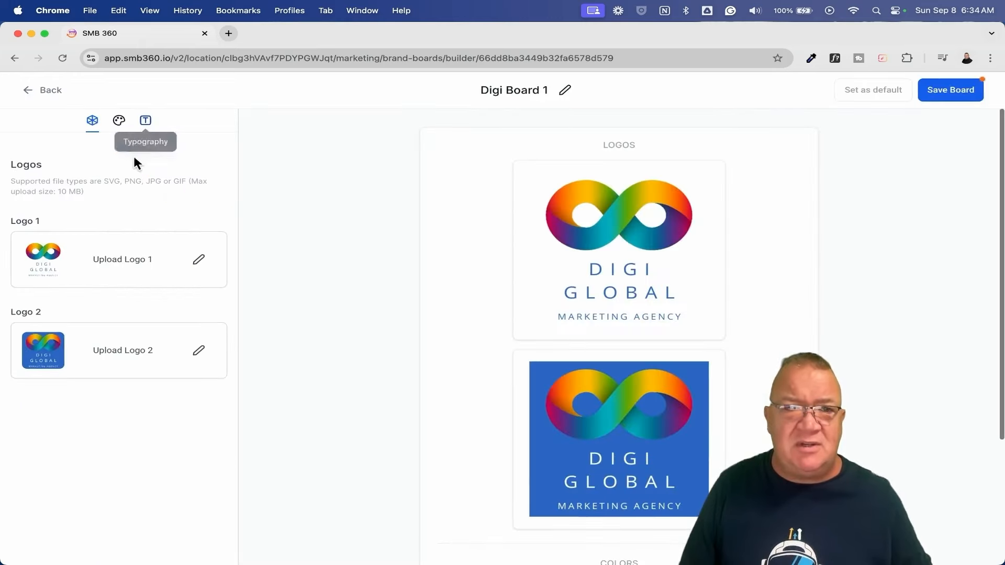
Step: Rename the Gray brand color as Royal Blue and change its swatch to a strong blue
click(119, 121)
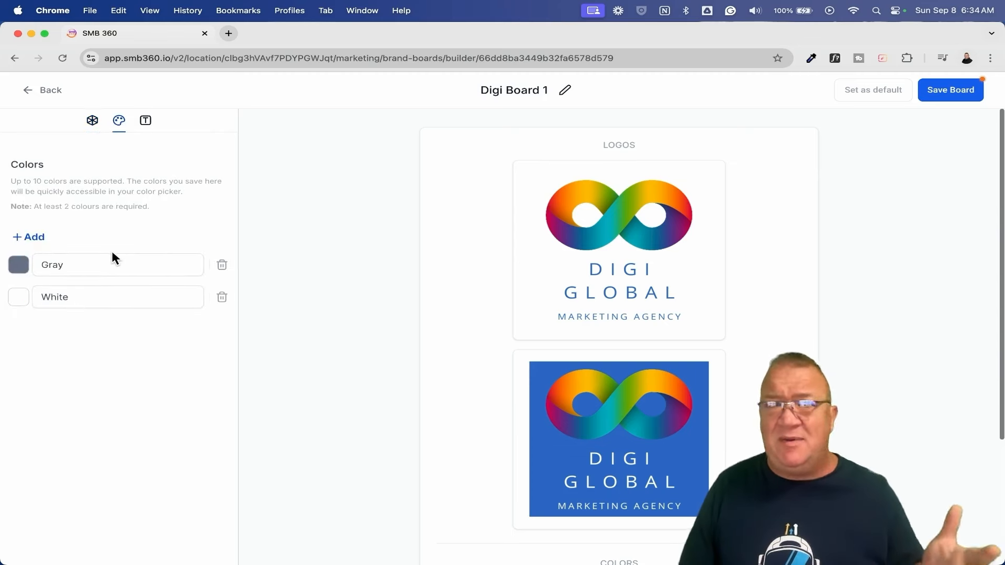
click(74, 267)
key(BackSpace)
key(BackSpace)
key(BackSpace)
key(BackSpace)
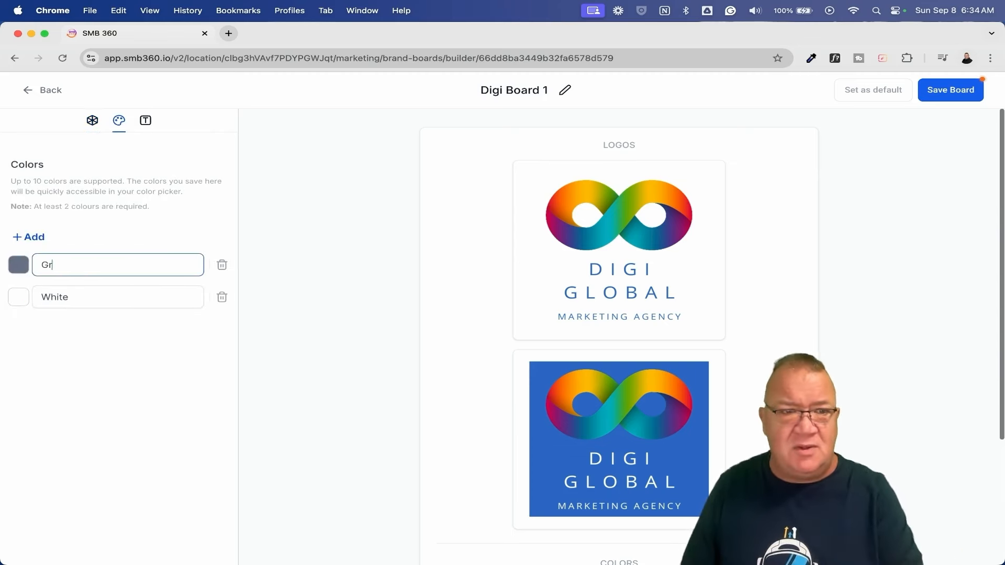
text(Blue)
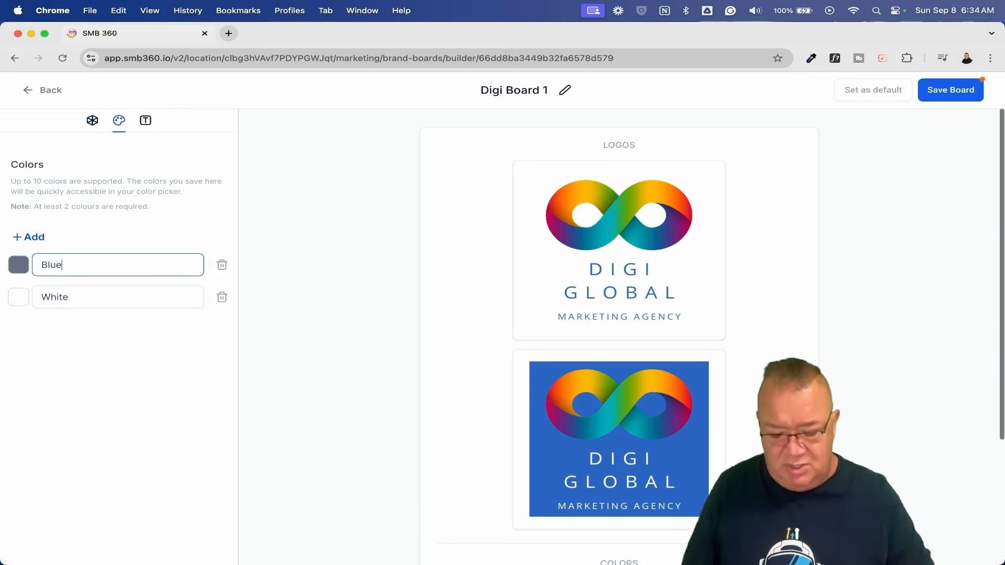
text(Royal)
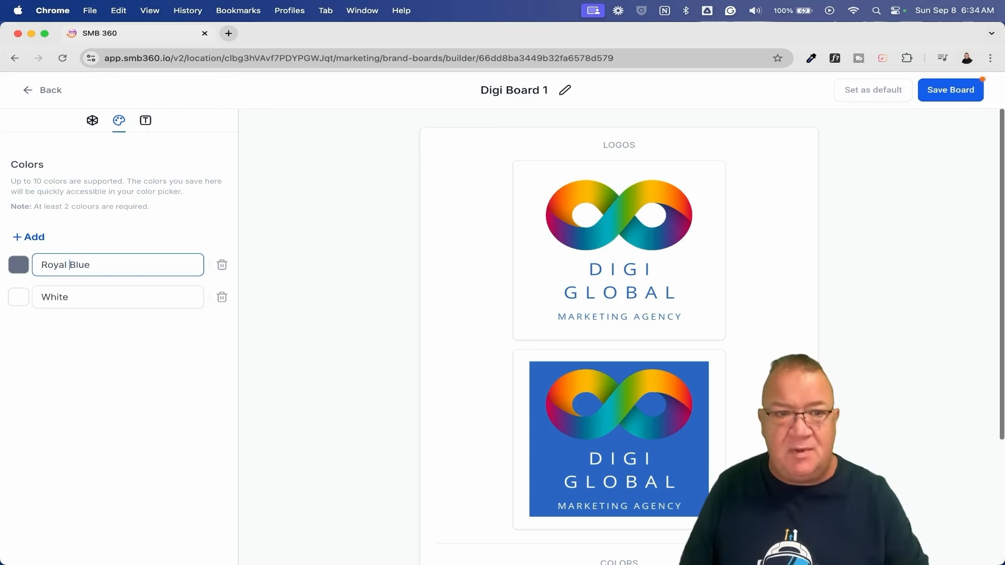
click(22, 269)
click(153, 285)
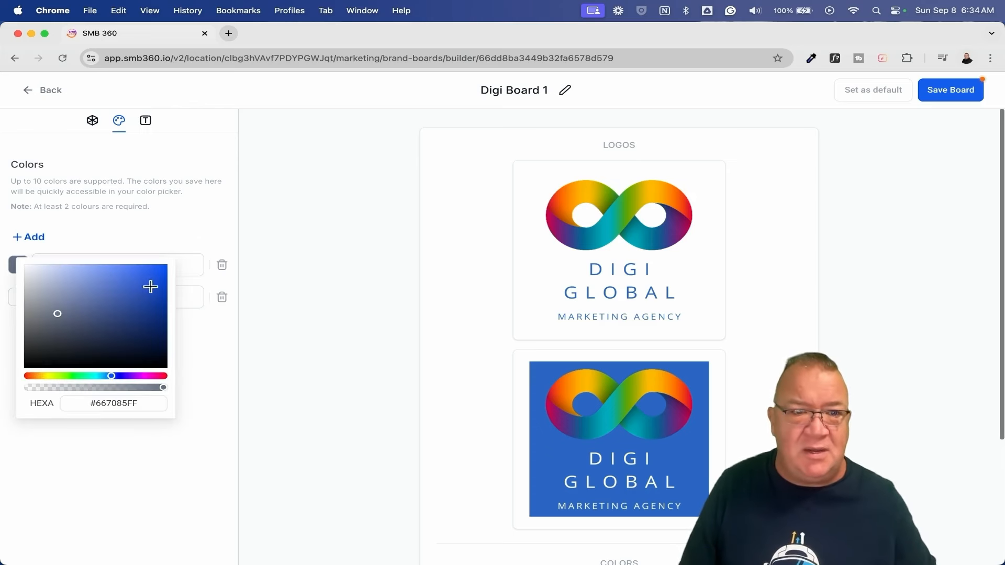
click(214, 331)
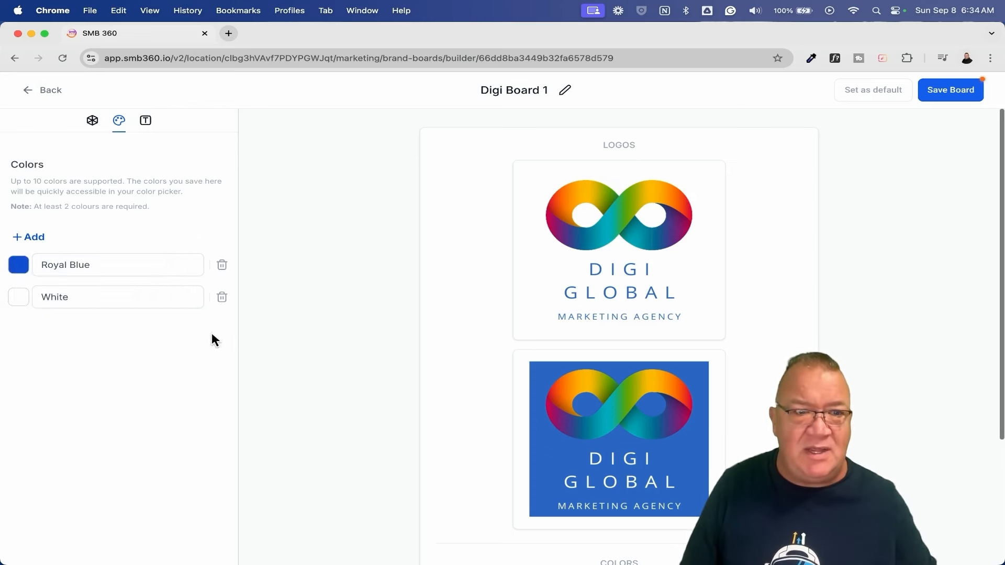
Step: Rename the White brand color as Red and change its swatch to a deep red
click(100, 297)
key(BackSpace)
key(BackSpace)
key(BackSpace)
key(BackSpace)
key(BackSpace)
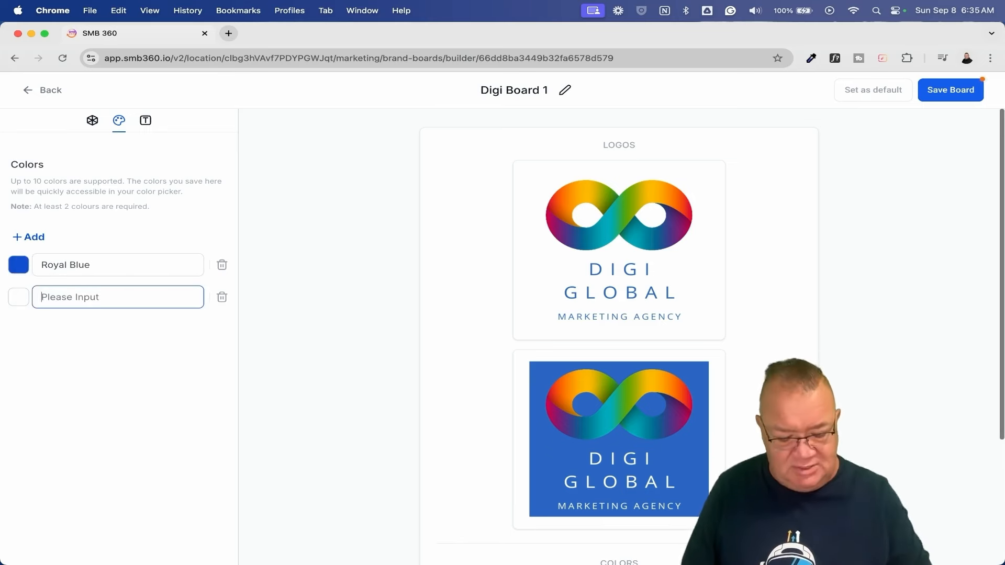
text(Red)
click(15, 300)
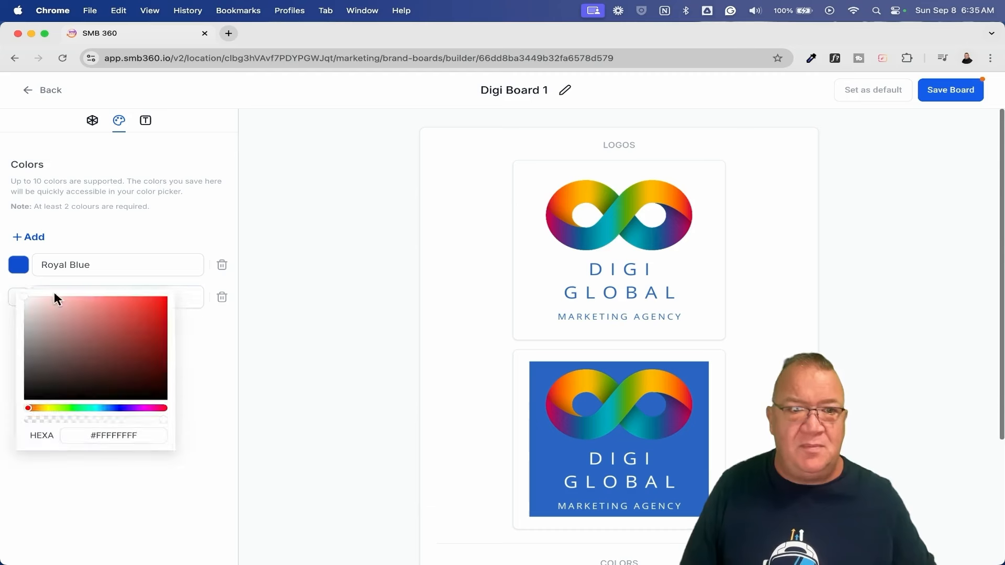
click(151, 323)
click(207, 337)
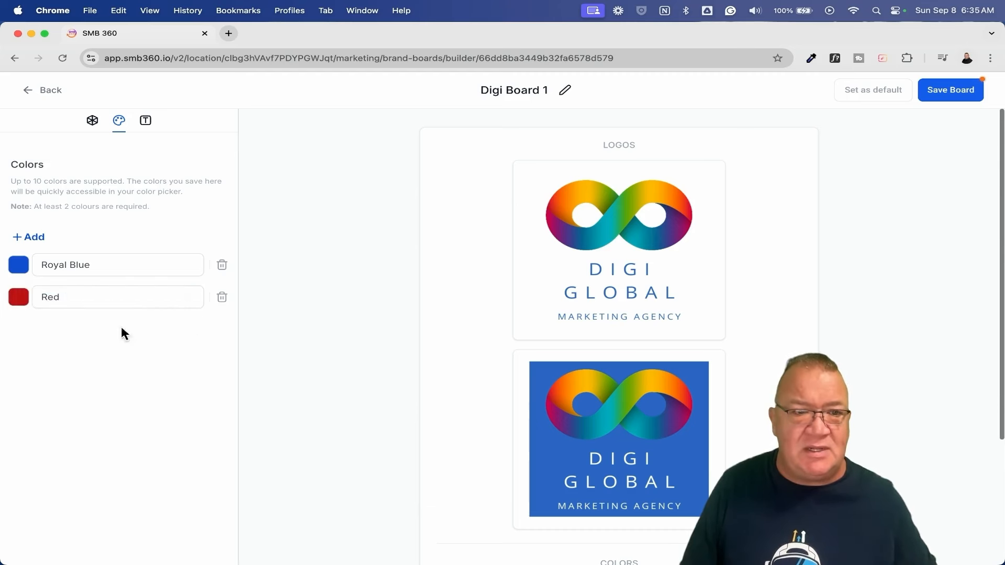
Step: Add a third brand color named Purple and set its swatch to a deep purple
click(31, 237)
drag(81, 328, 40, 328)
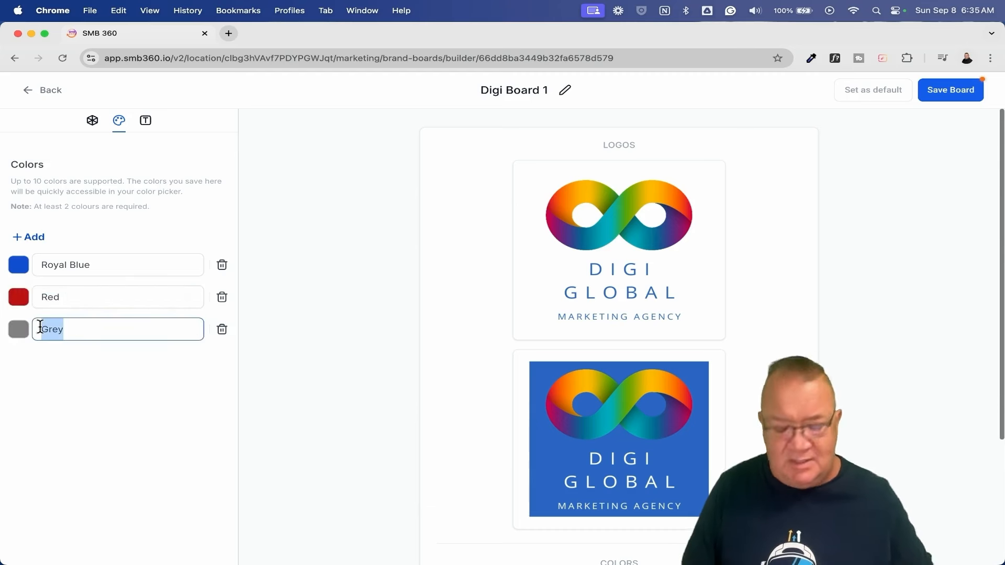
text(Purple)
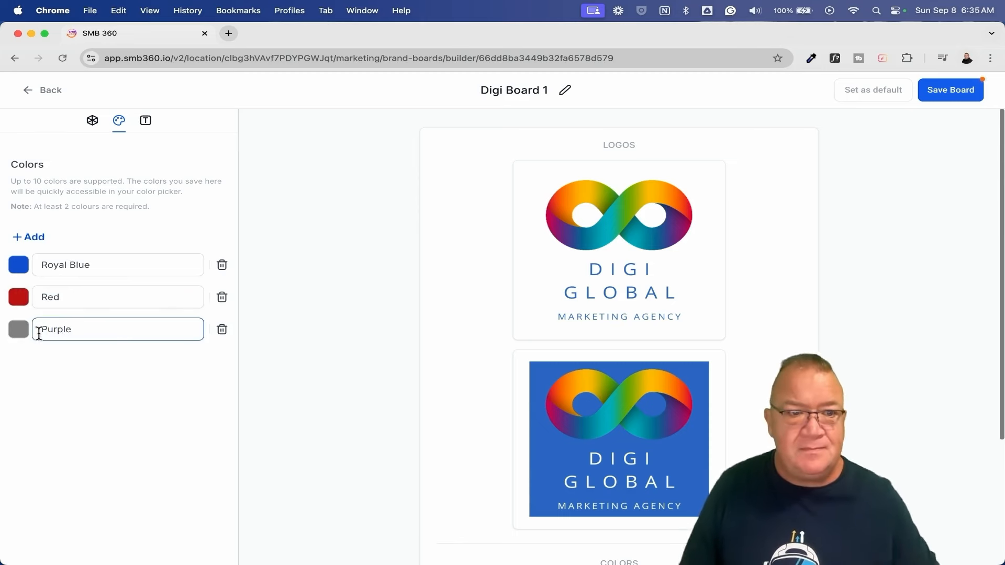
click(20, 329)
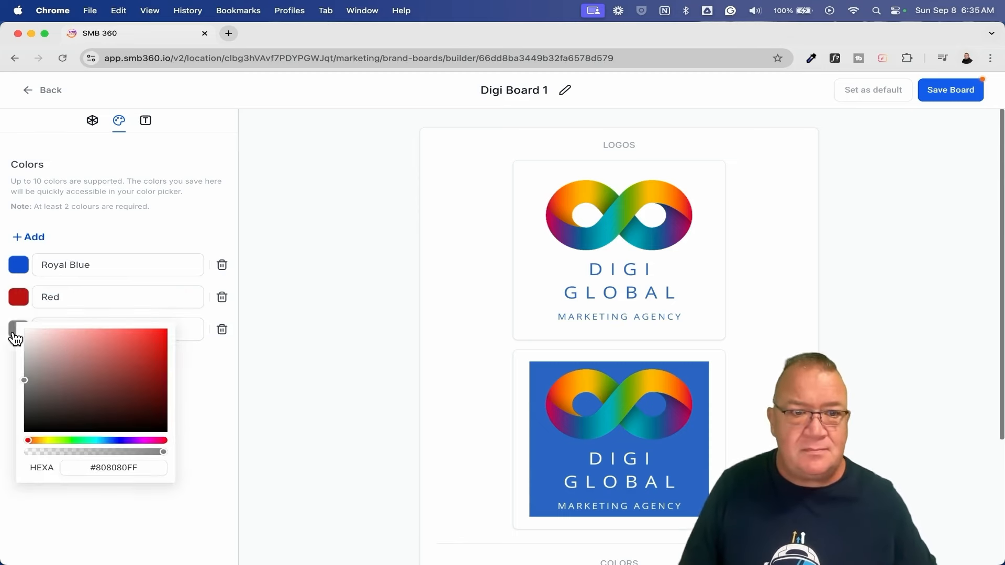
click(134, 440)
click(140, 364)
click(197, 376)
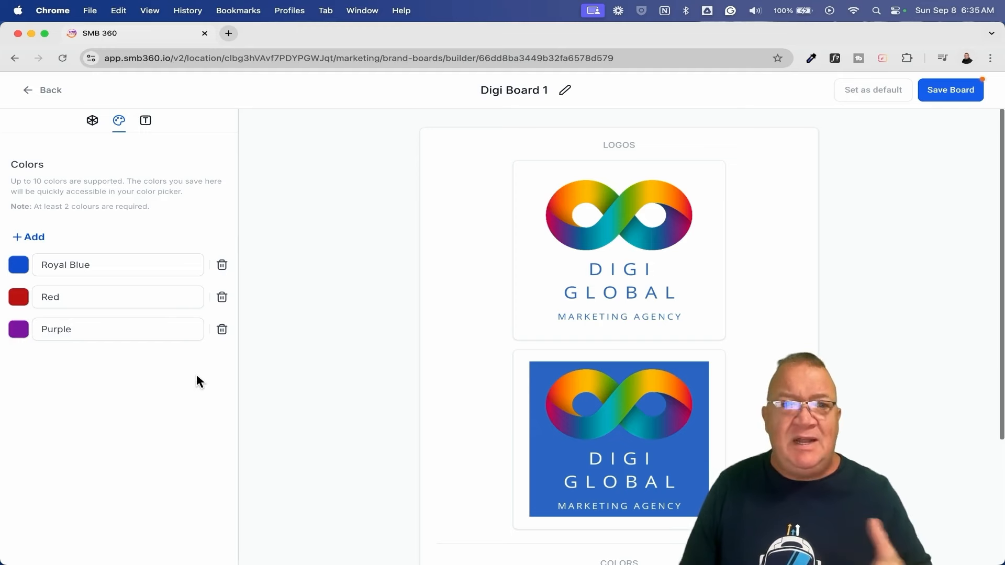
Step: Examine the hex code field of the Purple color in its color picker
click(21, 331)
click(126, 473)
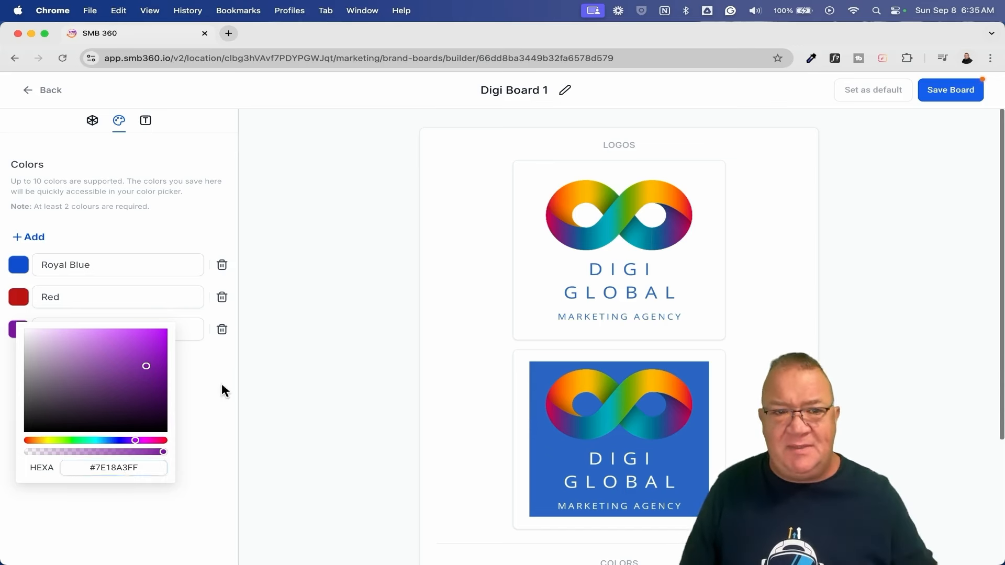
click(209, 372)
click(108, 320)
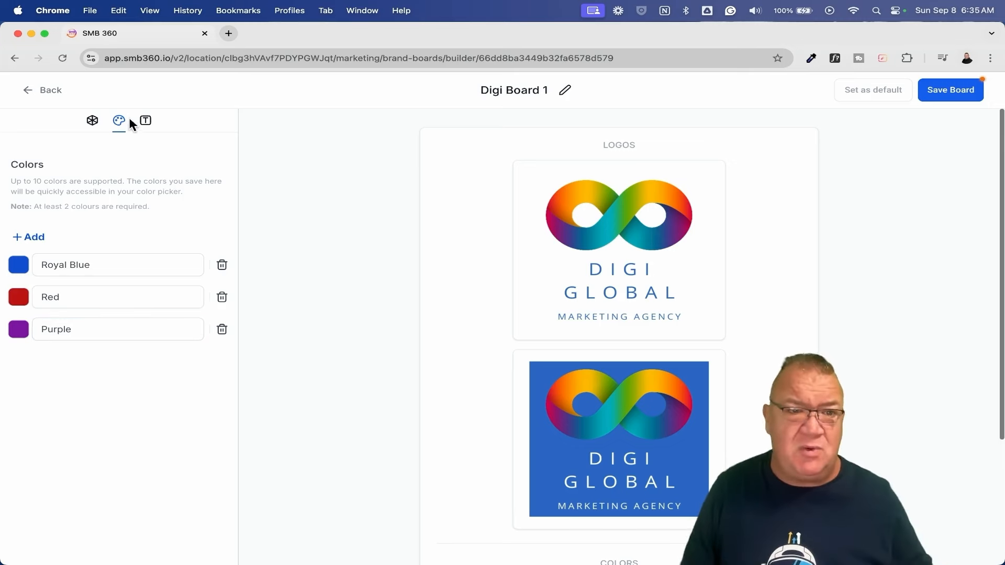
Step: Set the board's first font to Noto Sans JP and add Abril Fatface as the second font
click(145, 120)
click(168, 287)
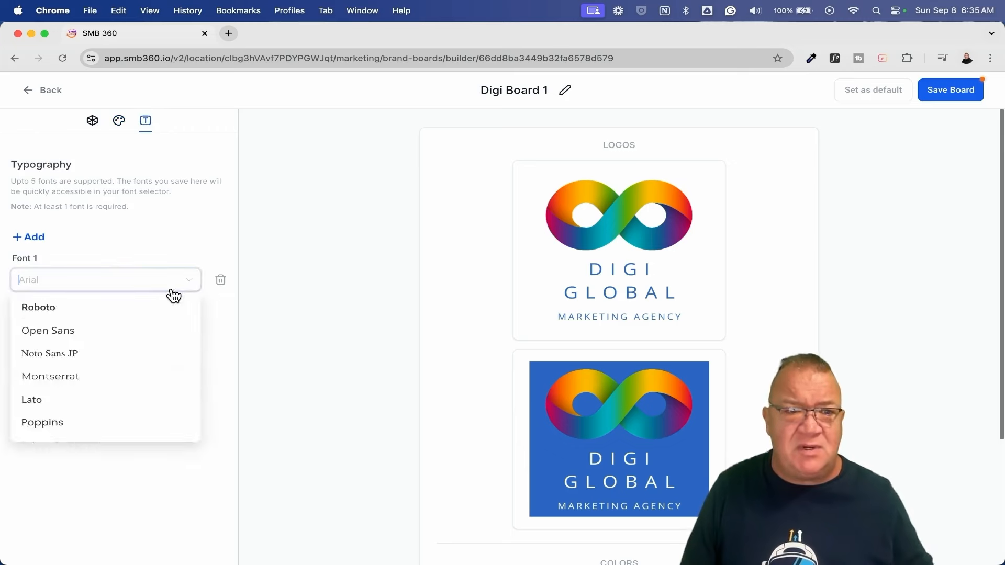
click(60, 354)
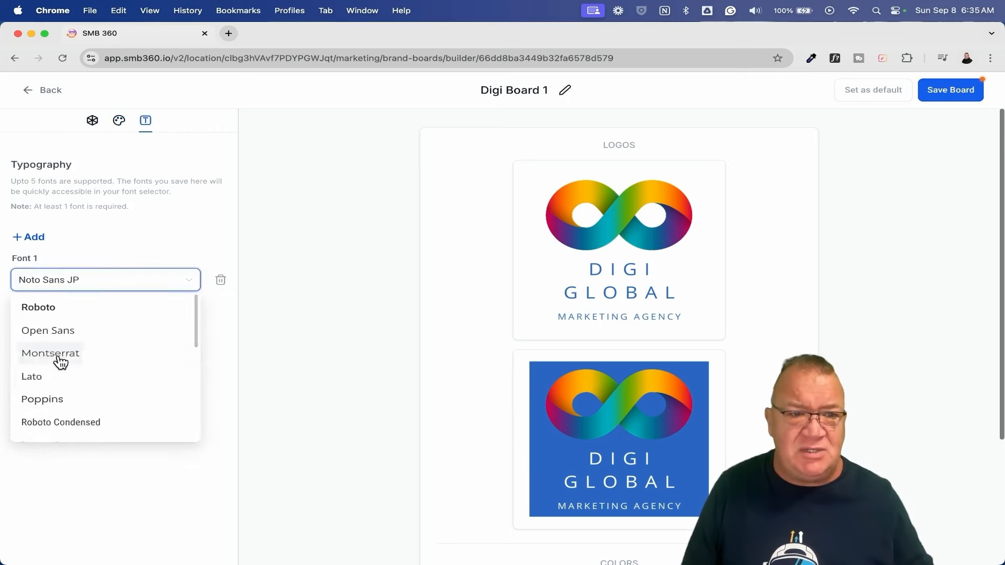
click(29, 236)
click(168, 337)
scroll(163, 408, down, 10)
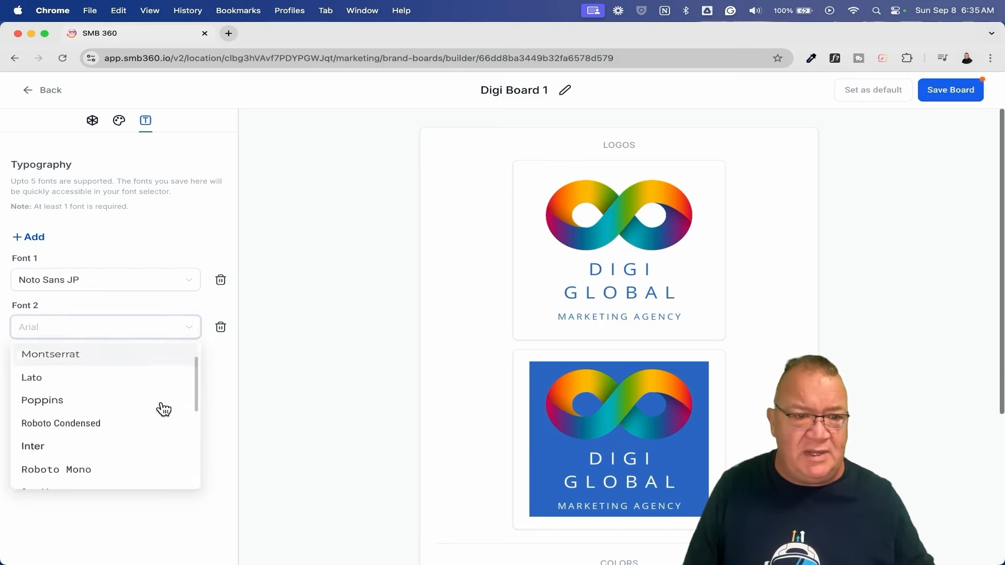
click(162, 386)
Step: Add Alumni Sans Inline One as the board's third font
click(167, 374)
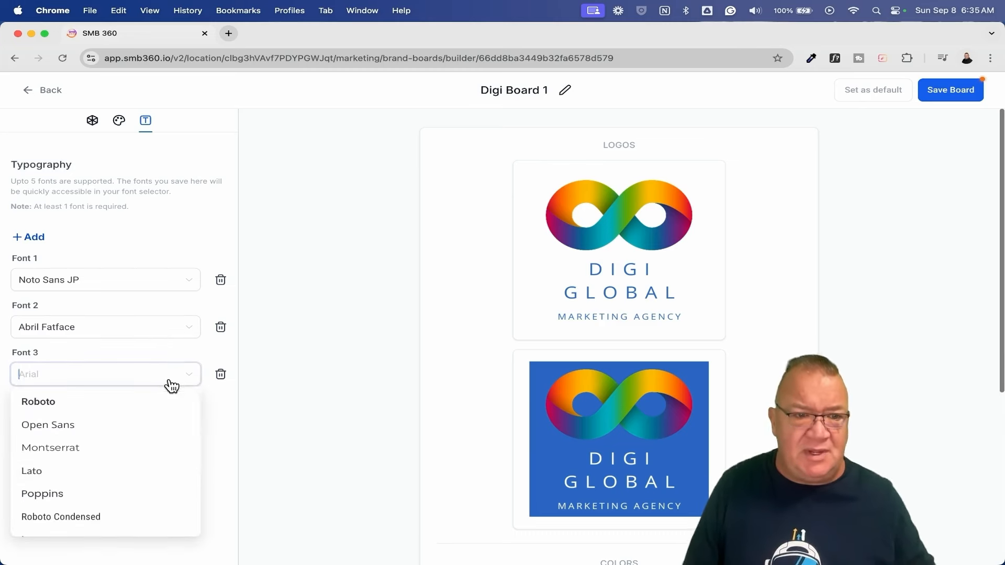
scroll(165, 460, down, 10)
scroll(164, 471, down, 5)
click(142, 463)
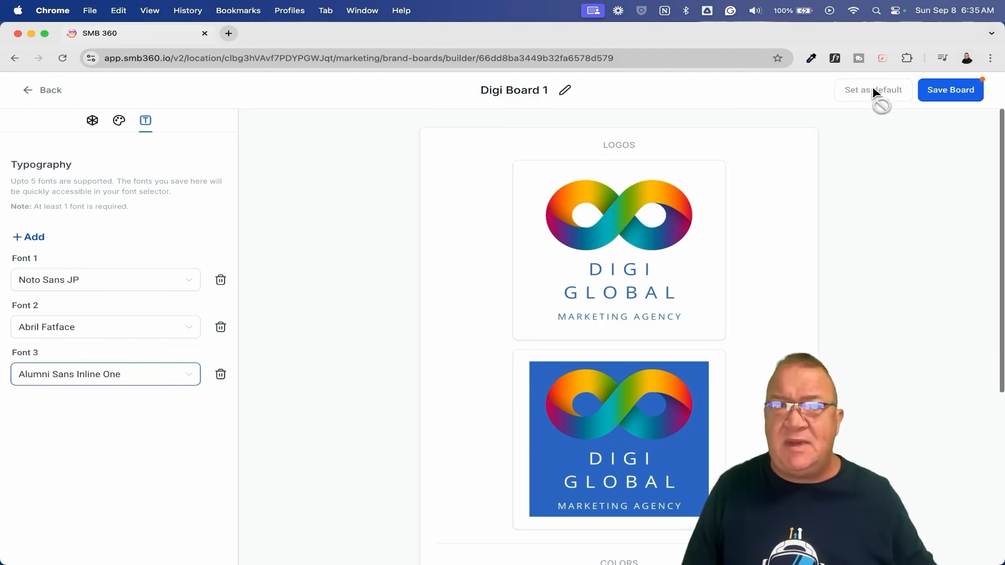
Step: Save Digi Board 1 and return to the list of brand boards
click(940, 89)
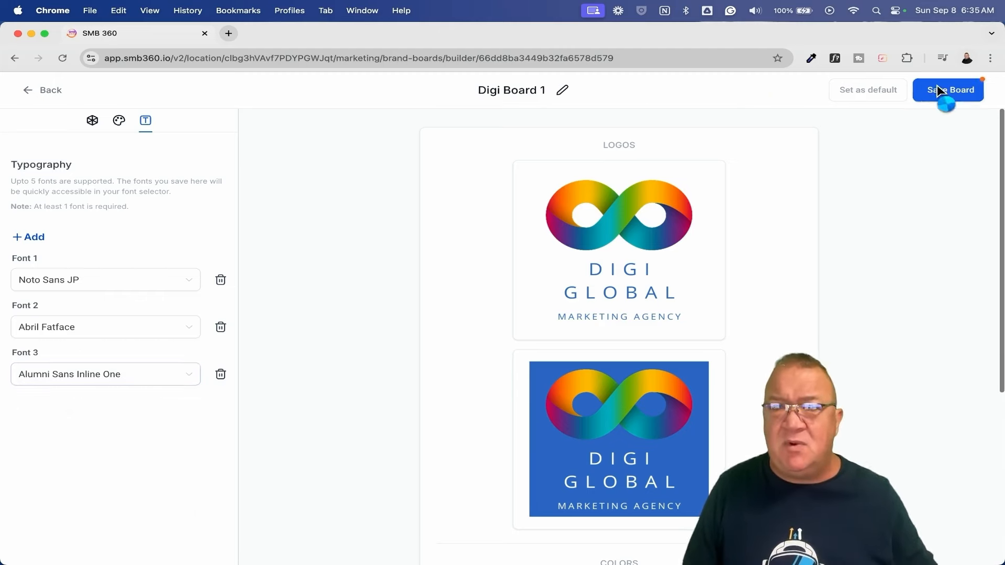
click(40, 93)
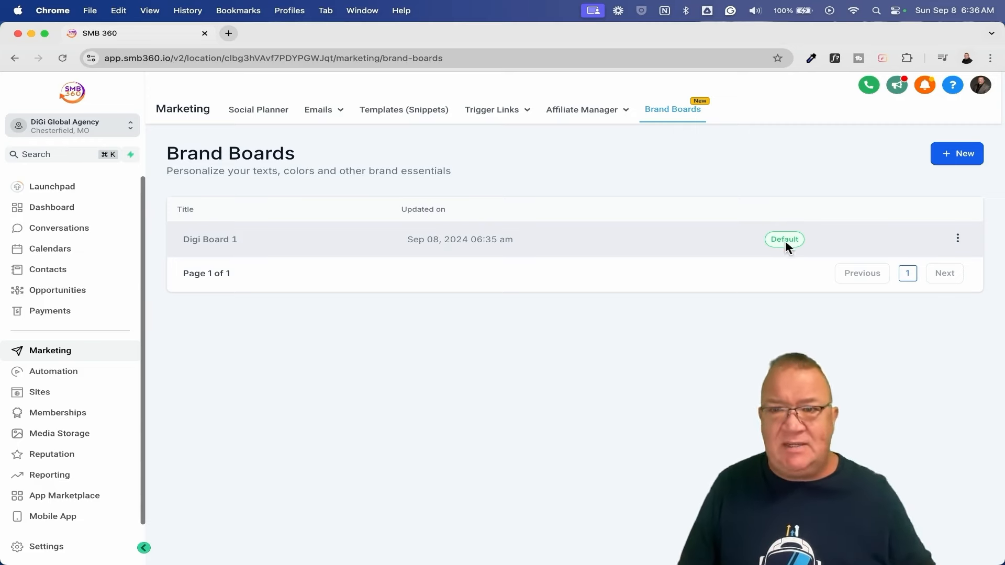
Step: Create a second brand board from the ready-made Coffee style
click(957, 153)
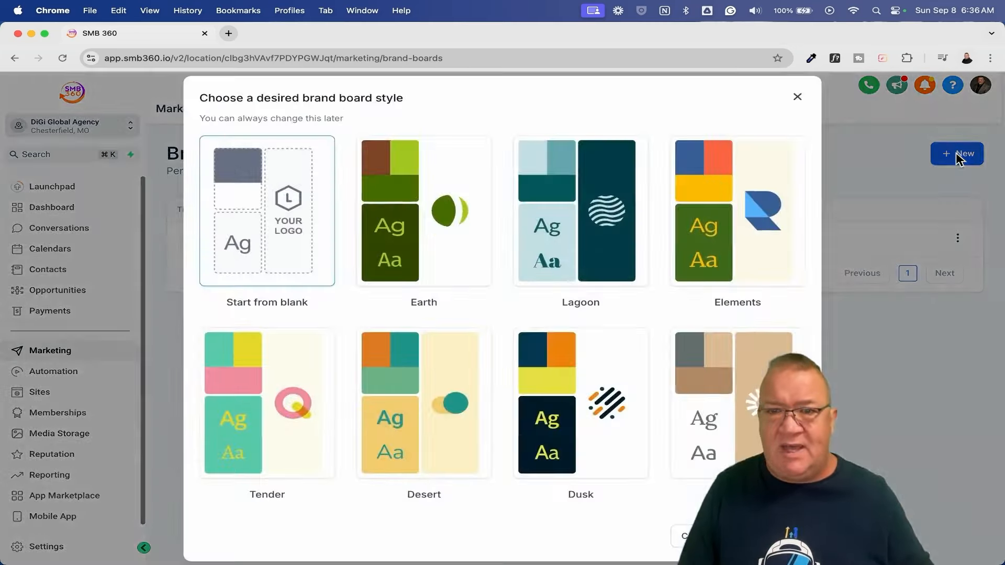
click(747, 444)
click(768, 536)
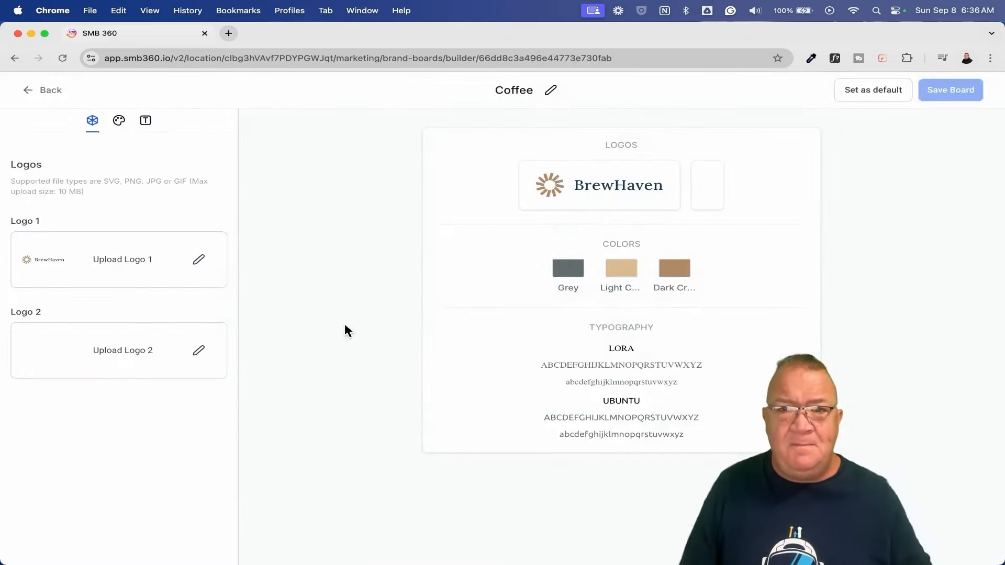
Step: Rename the Coffee board as Digi Board 2 and save it
click(522, 92)
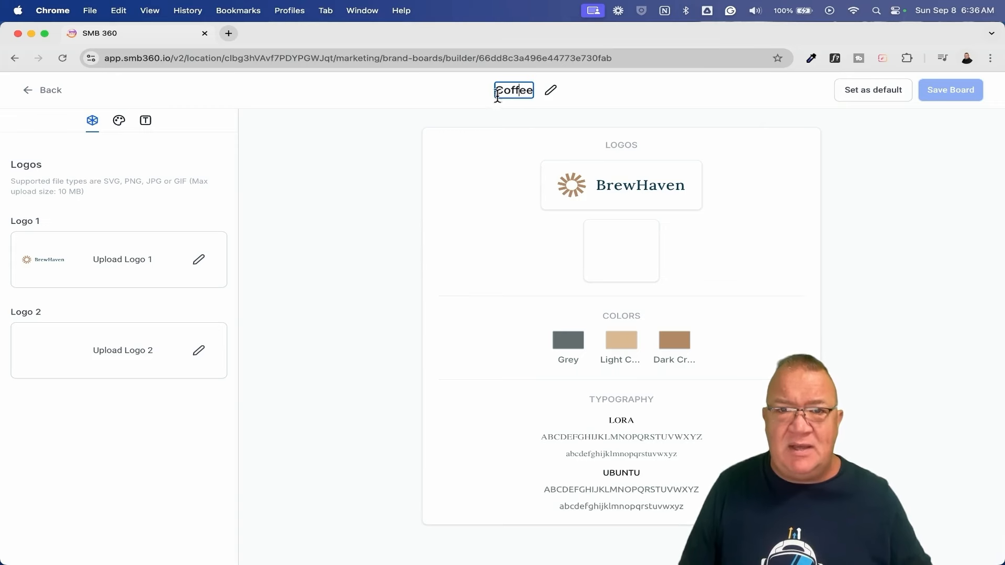
click(547, 95)
text(Dig)
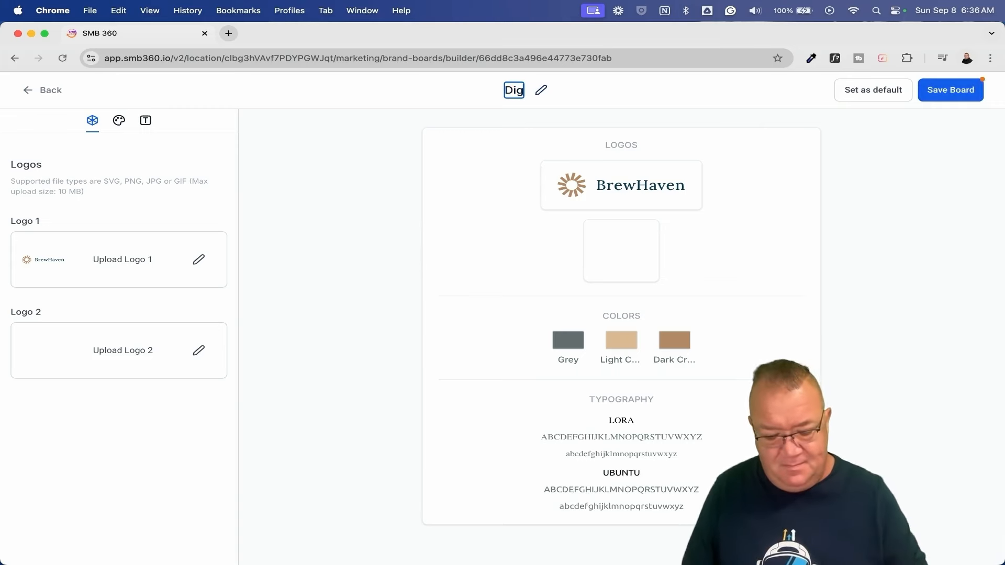
text(i Board 2)
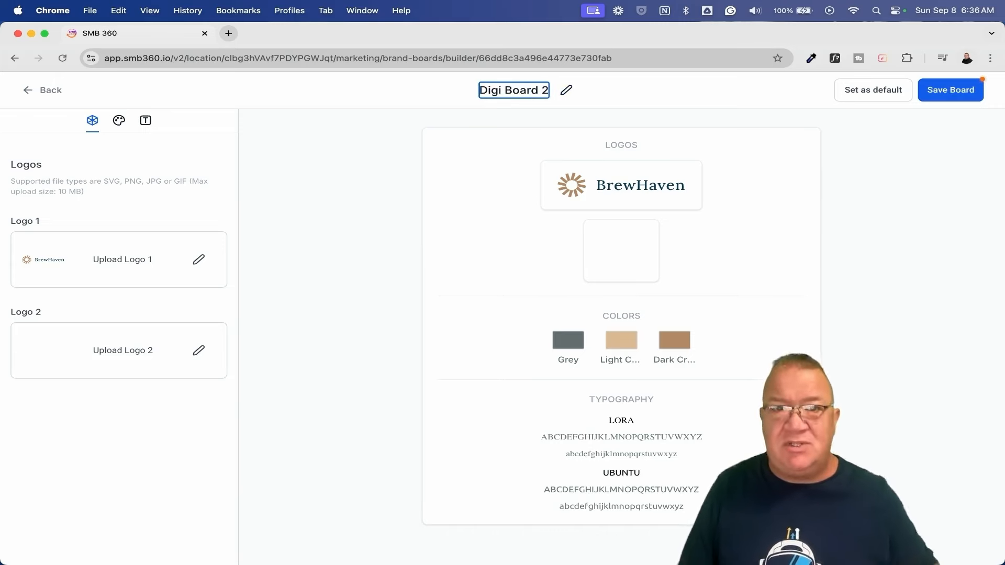
click(972, 94)
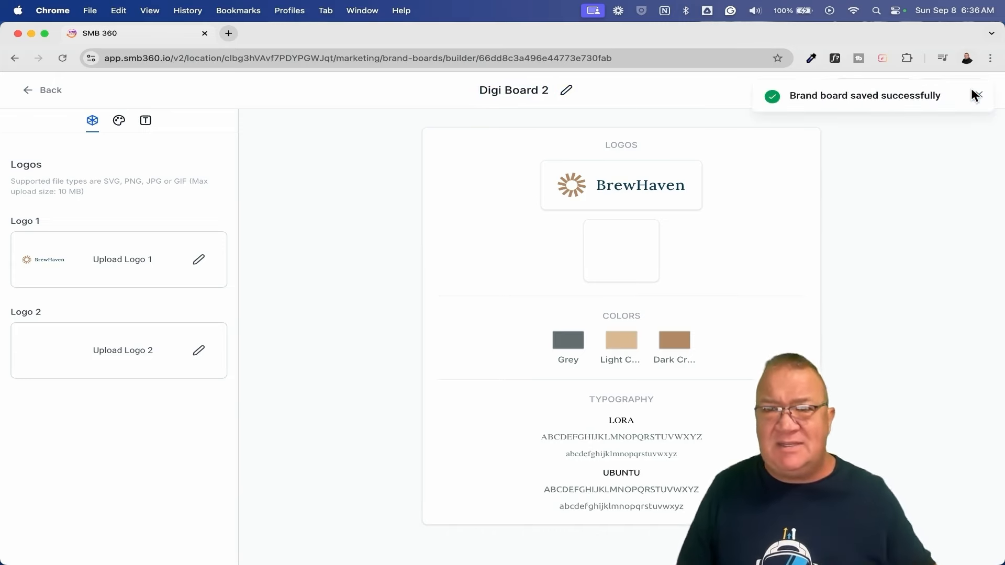
Step: Return to the list of brand boards and check which board is marked as default
click(979, 95)
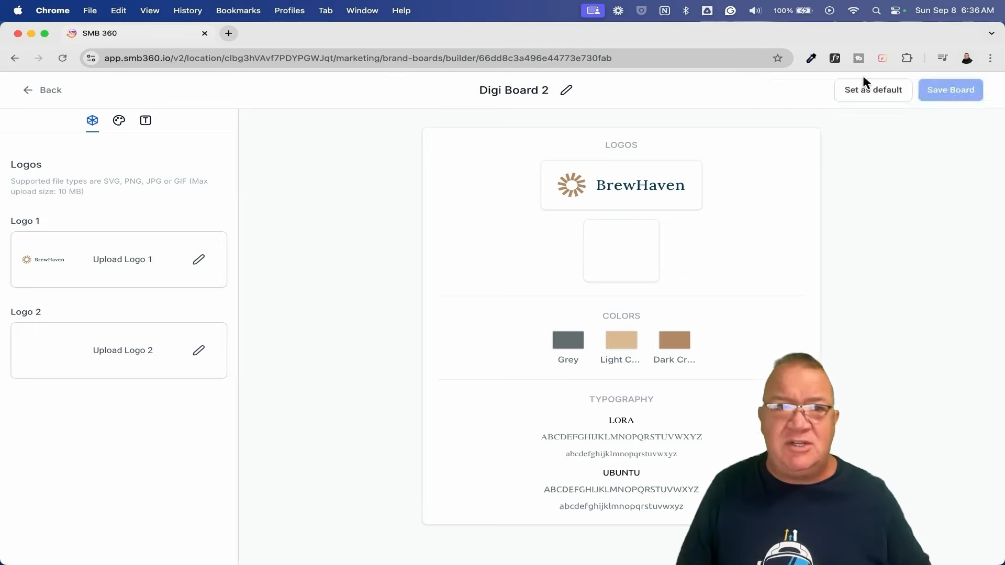
click(44, 91)
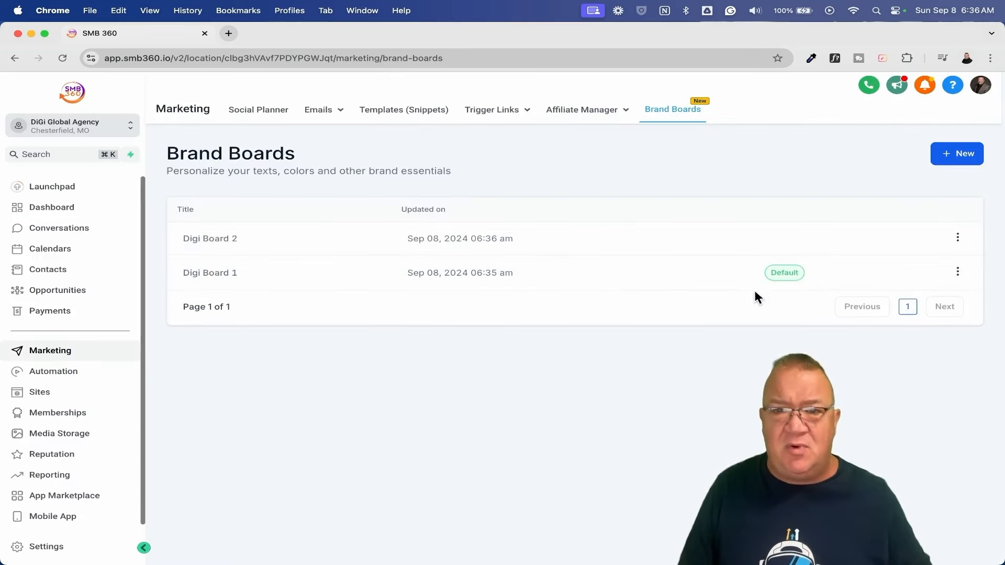
scroll(780, 278, up, 5)
scroll(781, 279, up, 2)
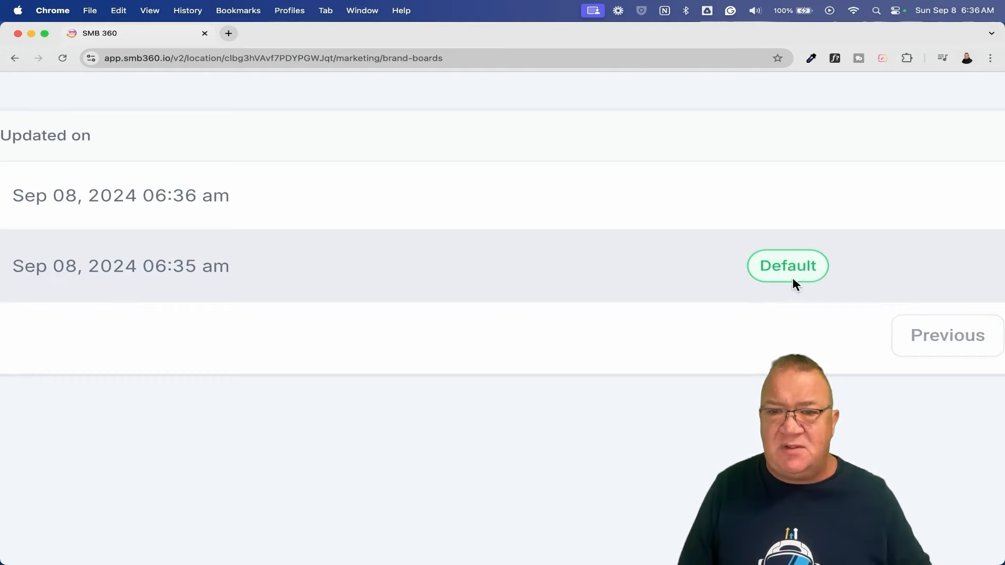
scroll(792, 283, down, 7)
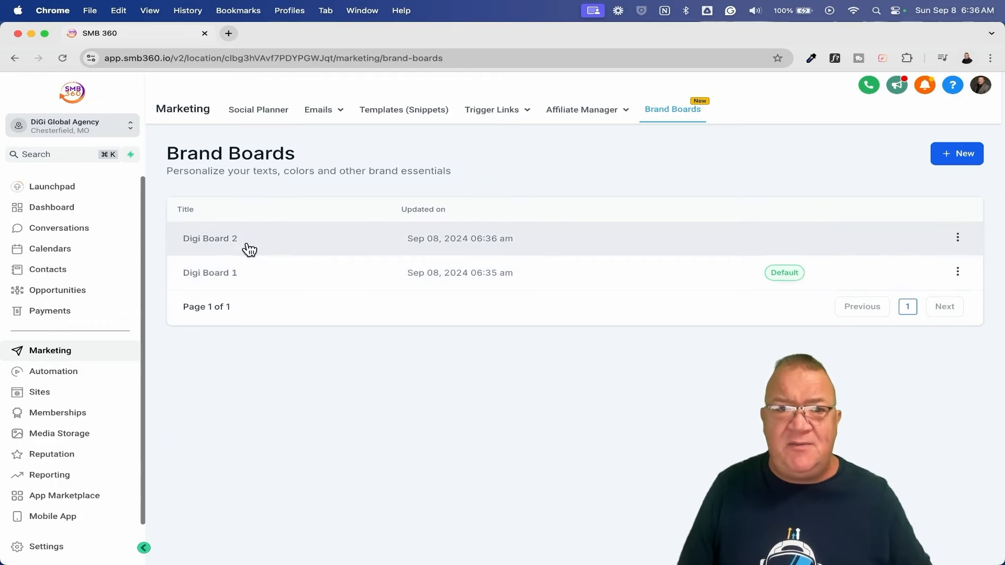
Step: Set Digi Board 2 as the default brand board and return to the list of boards
click(214, 237)
scroll(853, 116, up, 5)
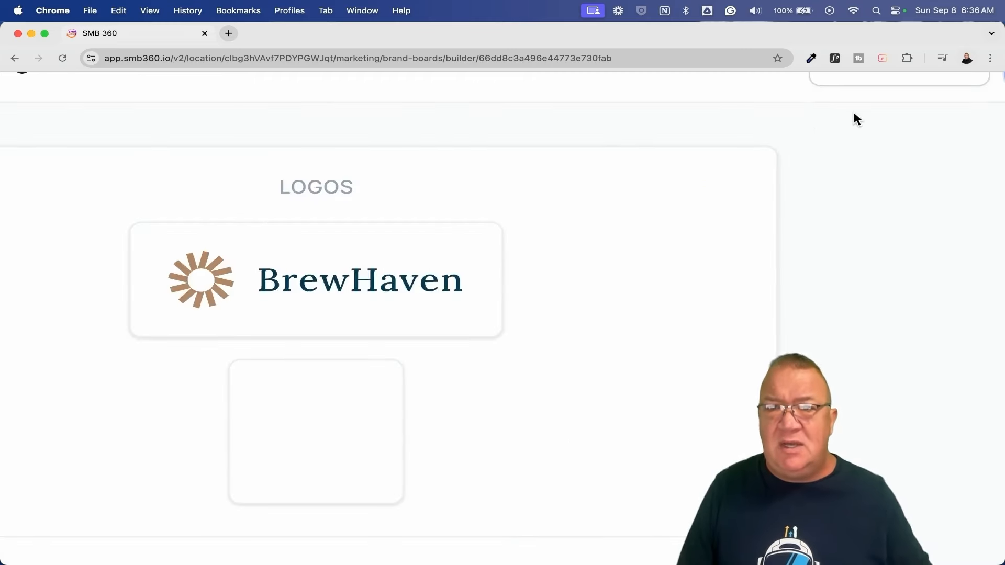
click(693, 125)
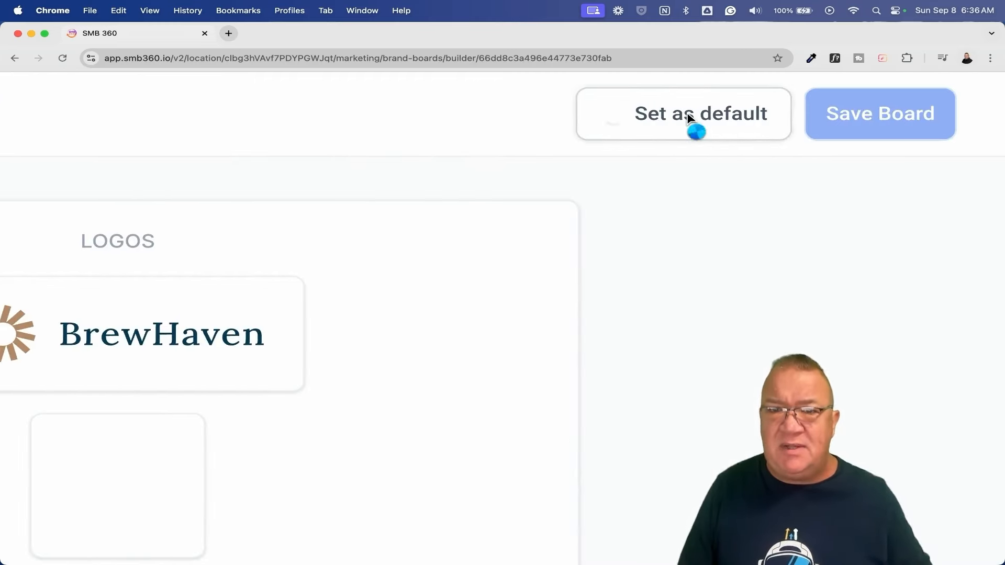
click(947, 128)
scroll(699, 262, down, 5)
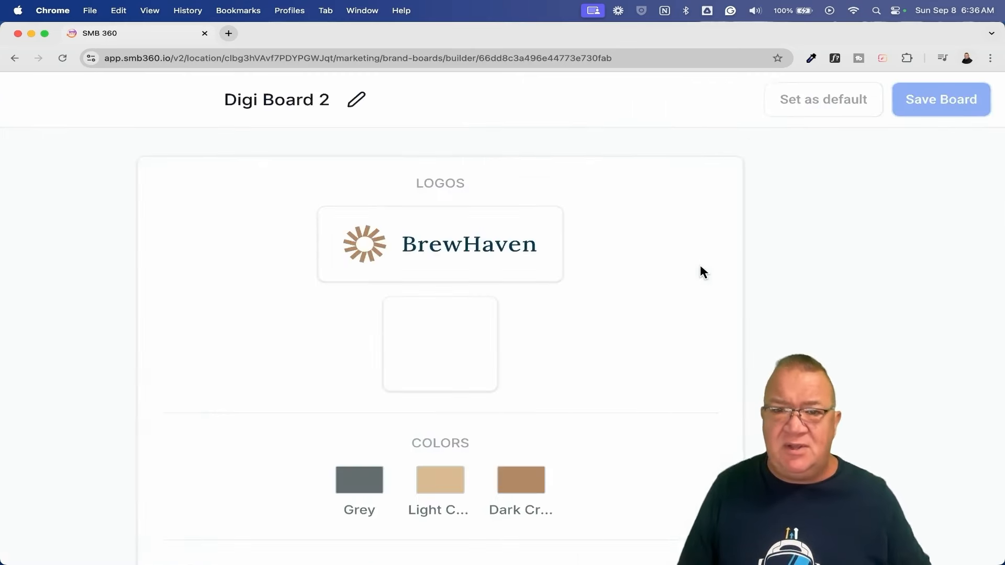
click(42, 92)
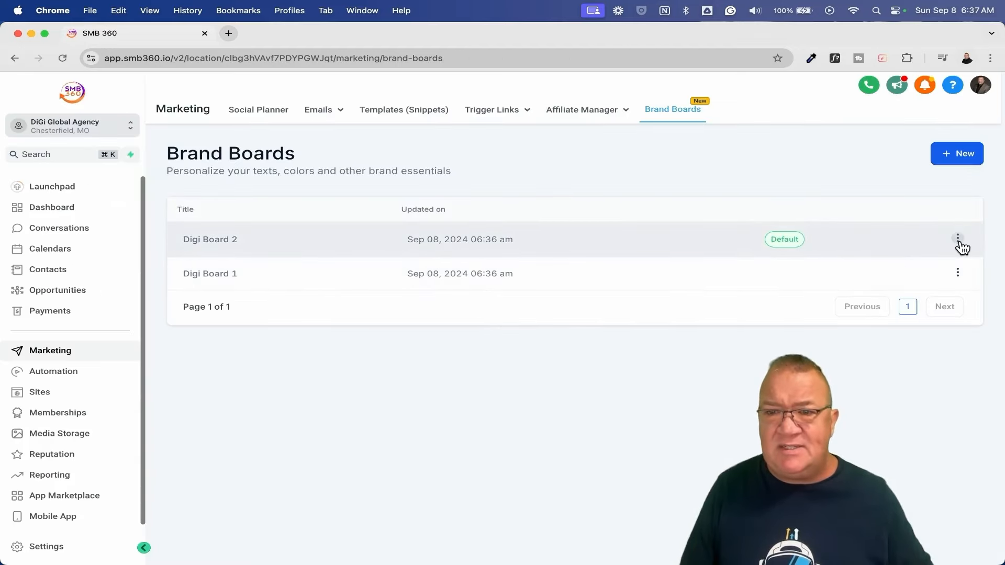
Step: Look at the options for Digi Board 2, make Digi Board 1 the default brand board and return to the list
click(958, 238)
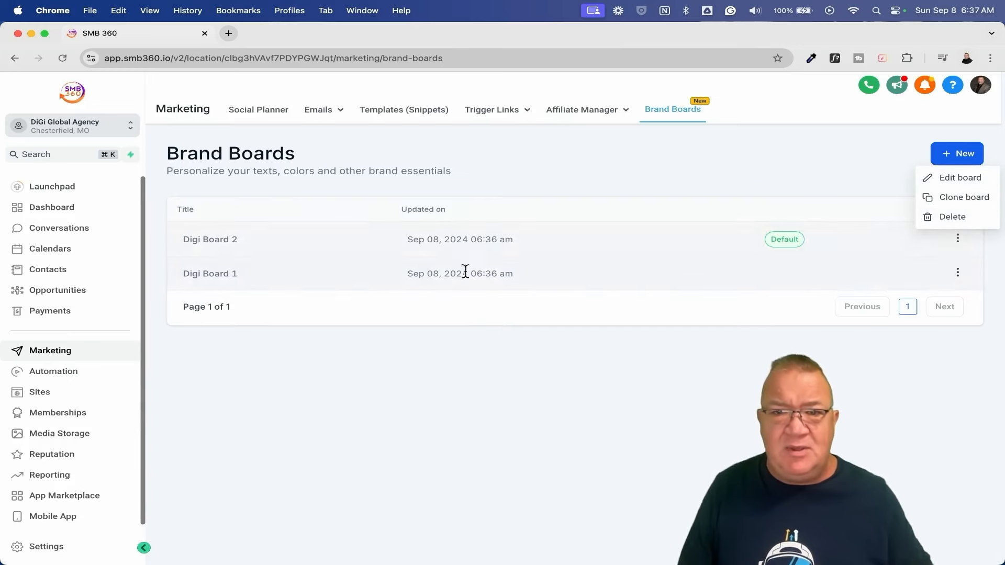
click(209, 277)
click(877, 89)
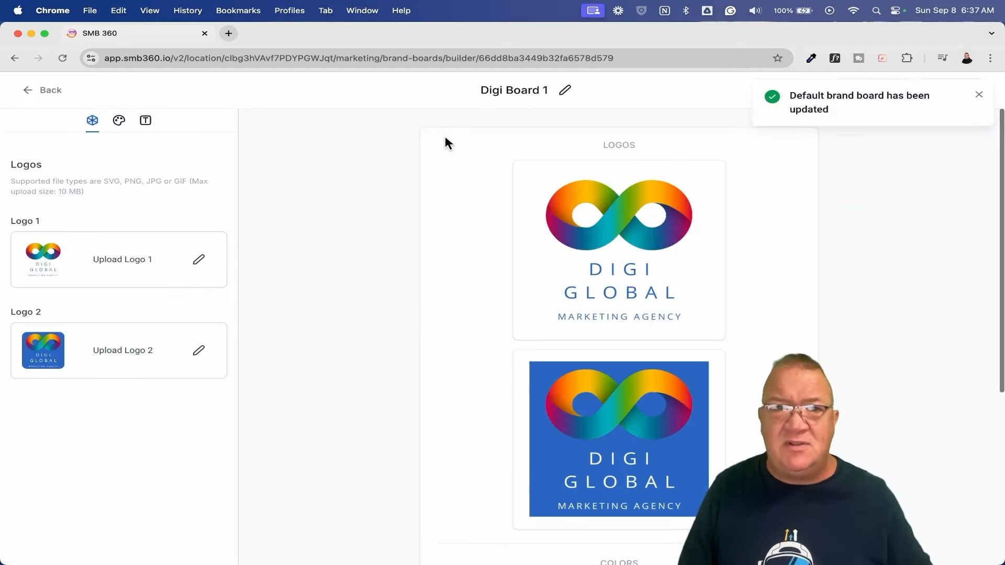
click(51, 94)
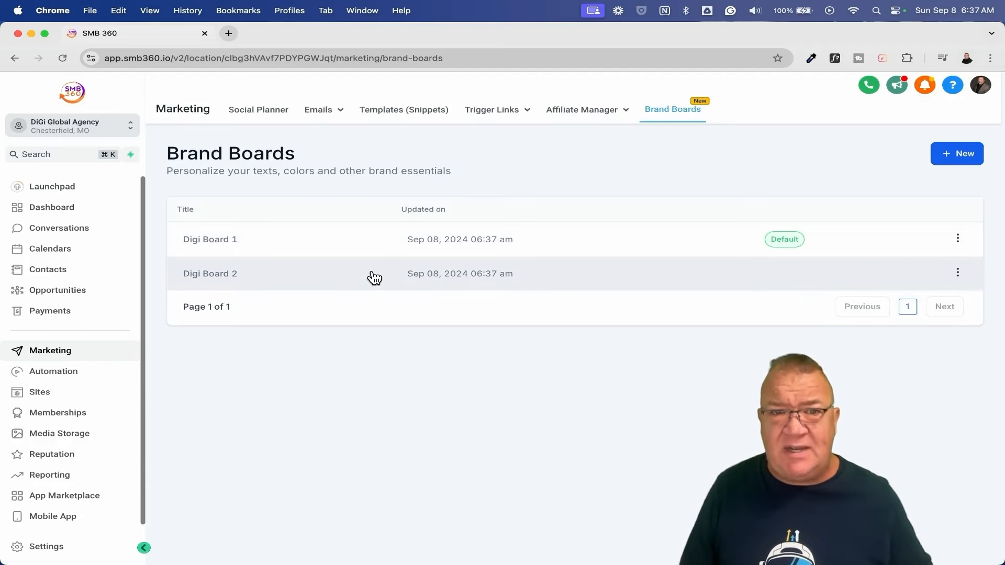
Step: View the email template New Template in the builder and return to the list of email templates
mouse_move(321, 123)
click(320, 161)
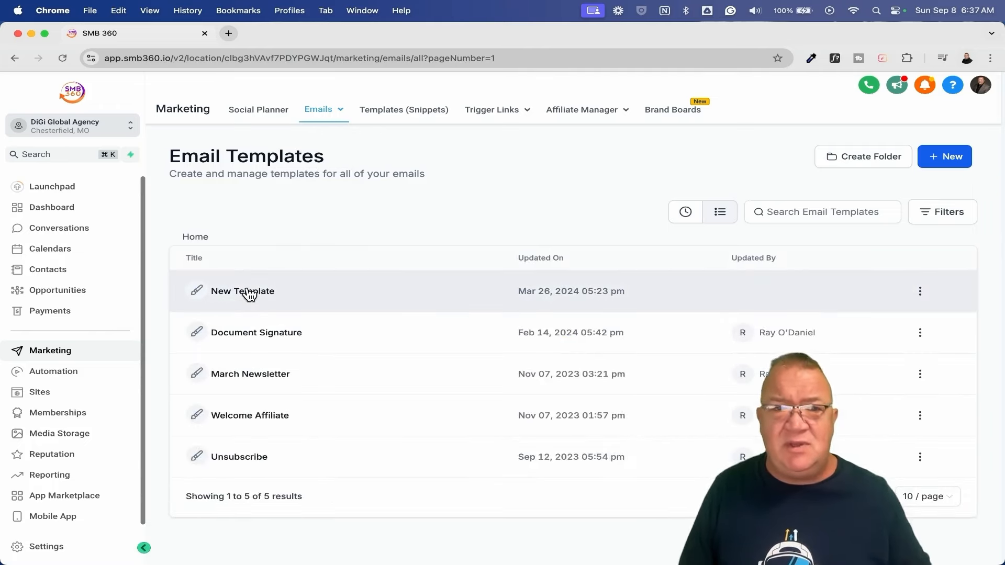
click(250, 294)
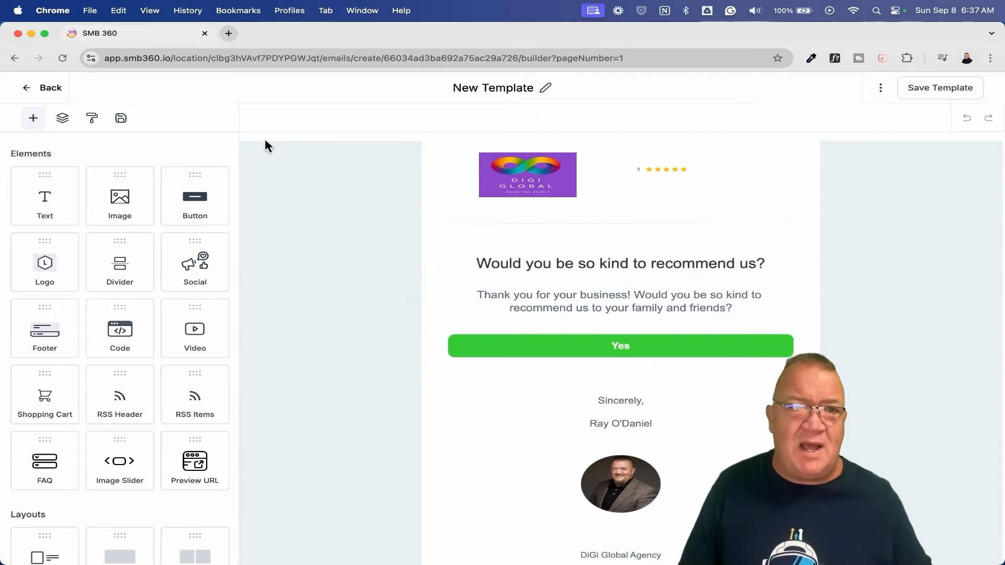
click(46, 88)
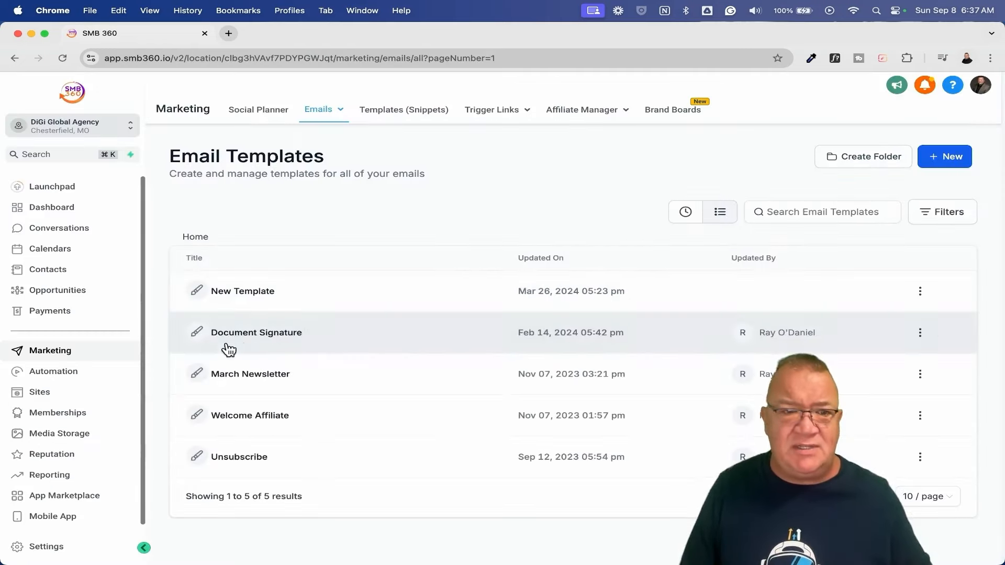
Step: Examine the logo files stored in the Digi Board 1 folder under Brand Boards in Media Storage
click(63, 438)
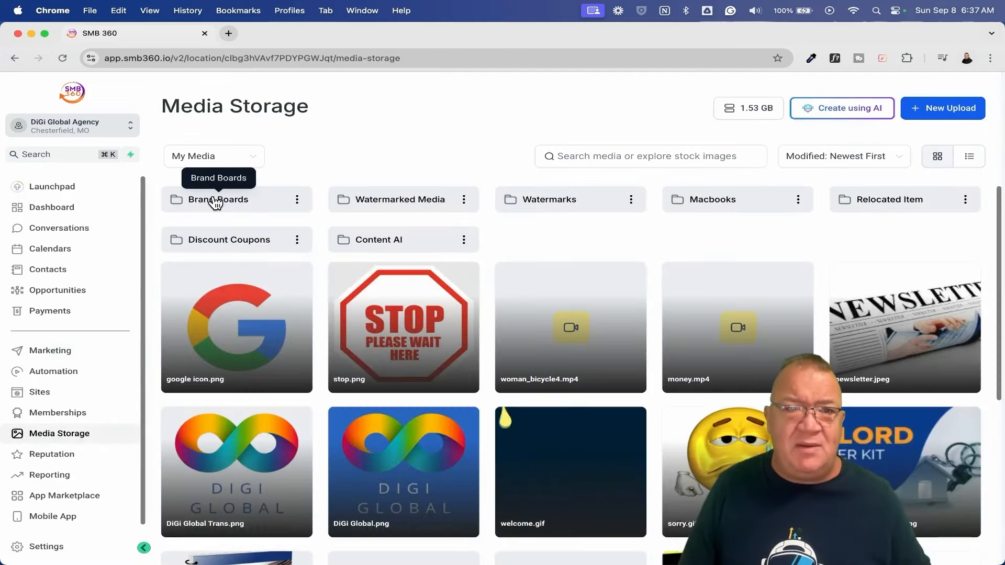
scroll(214, 203, up, 5)
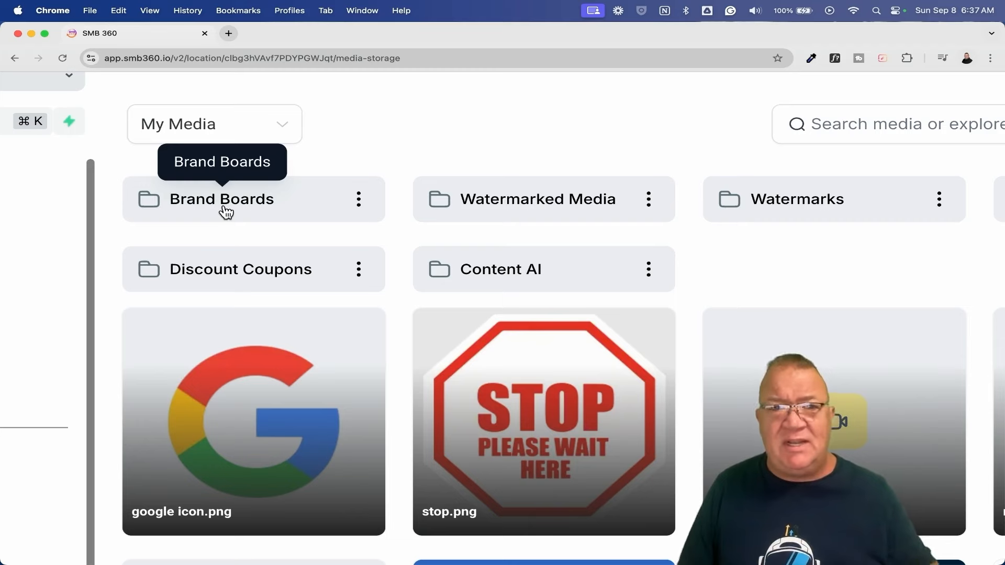
click(226, 212)
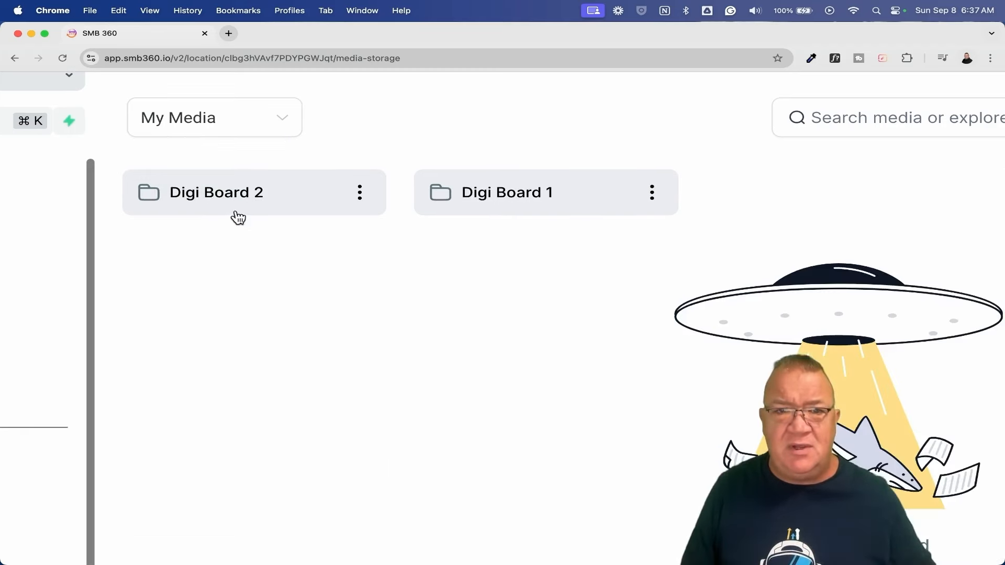
click(492, 194)
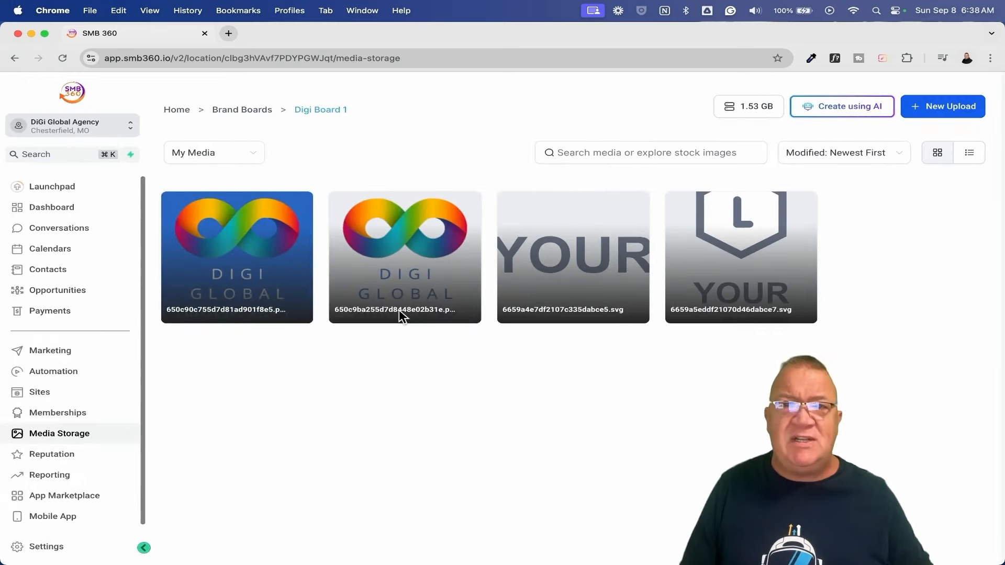
mouse_move(537, 394)
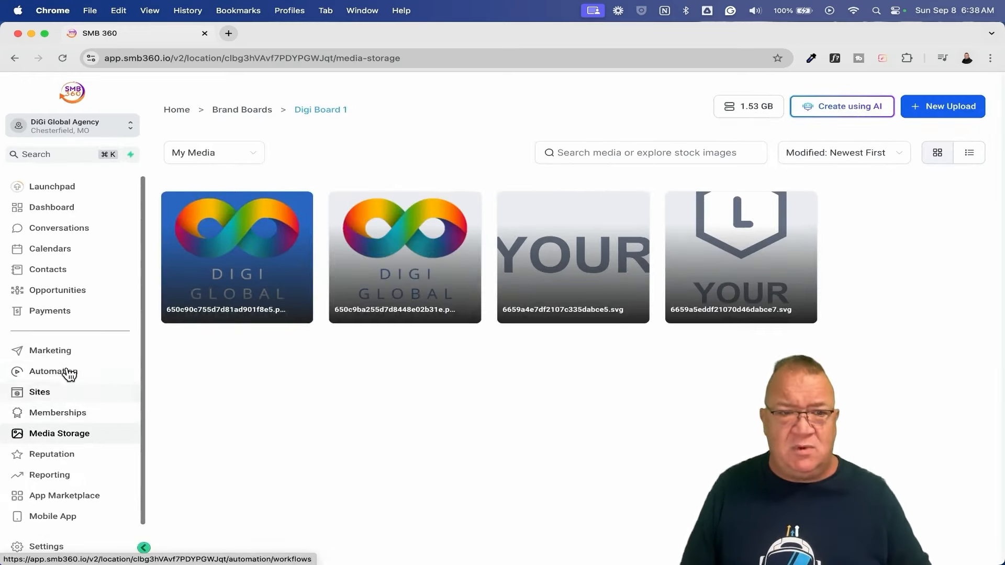
Step: Go back to the marketing email templates and open New Template for editing
click(55, 357)
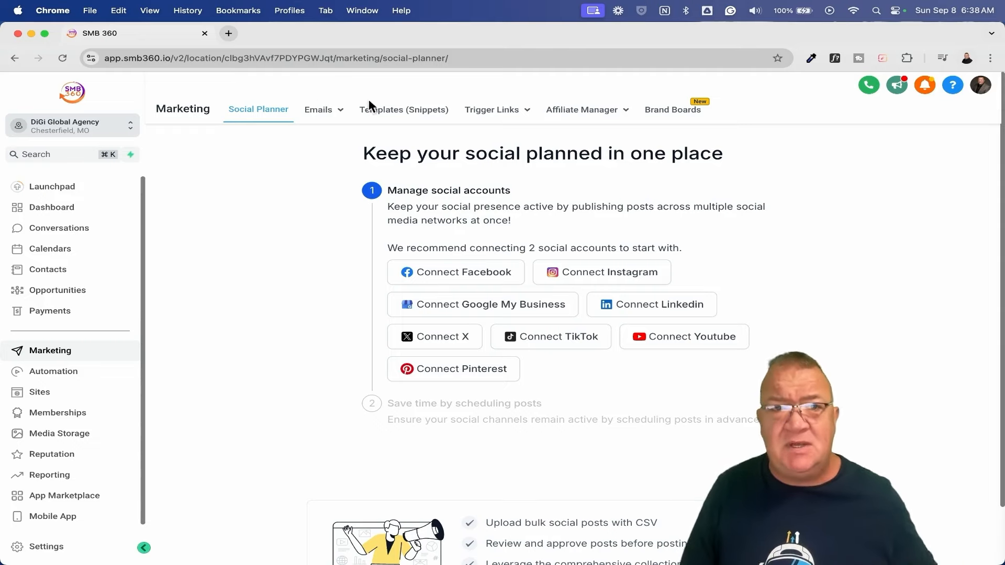
click(324, 116)
click(309, 155)
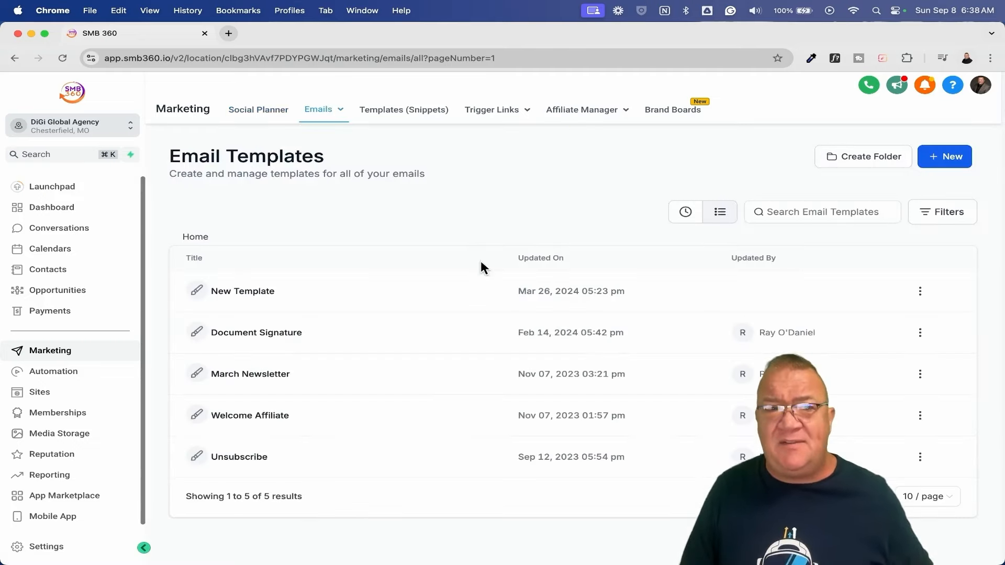
click(252, 231)
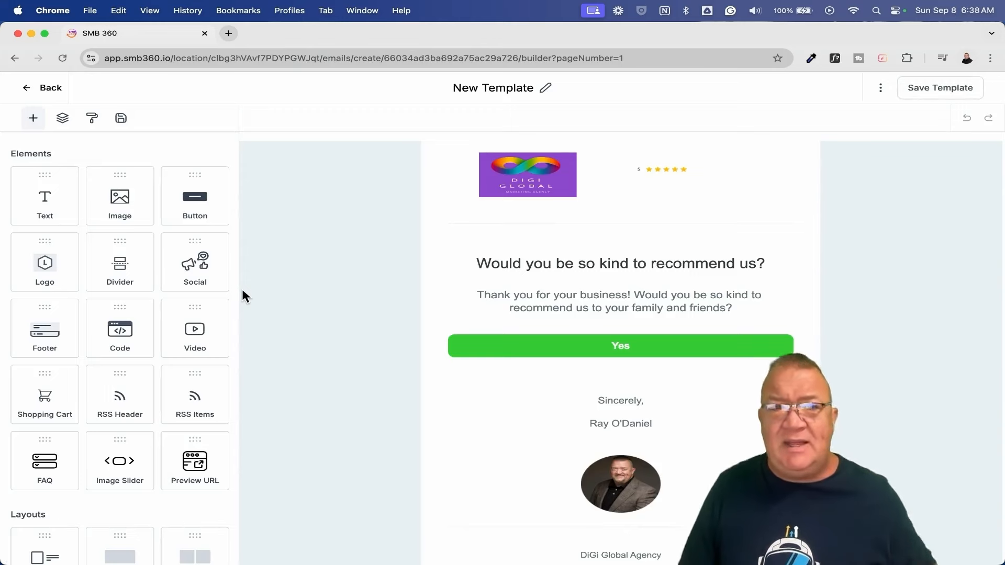
Step: Add an image block above the recommendation text with the blue Digi Global logo from the Digi Board 1 media folder, and delete the block
drag(120, 202, 525, 212)
click(175, 198)
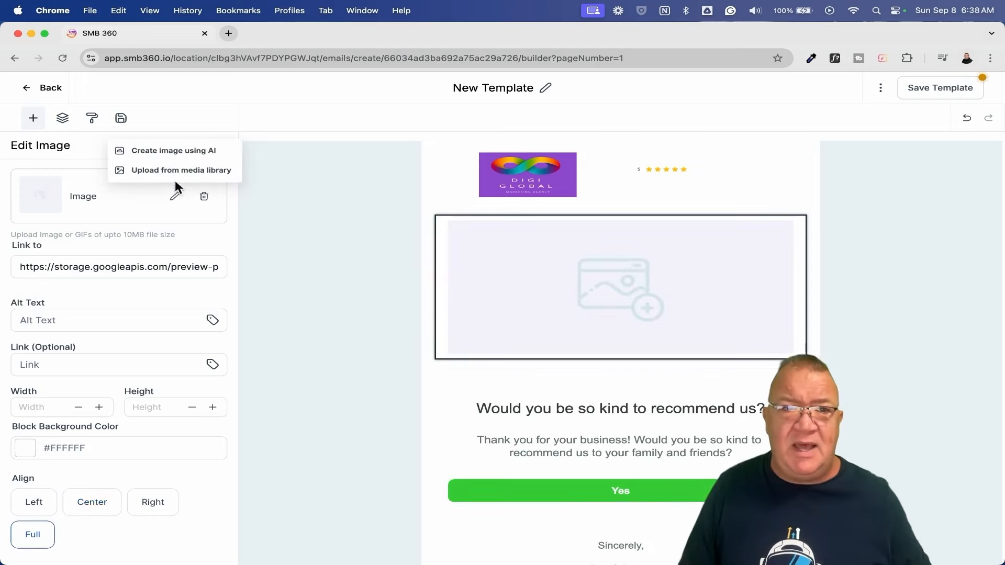
click(206, 171)
click(69, 235)
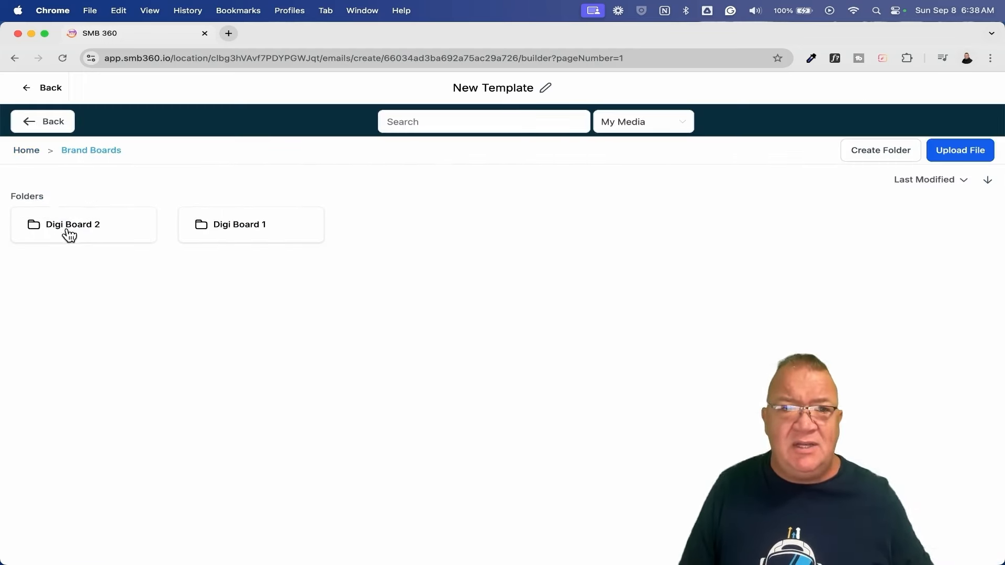
click(225, 235)
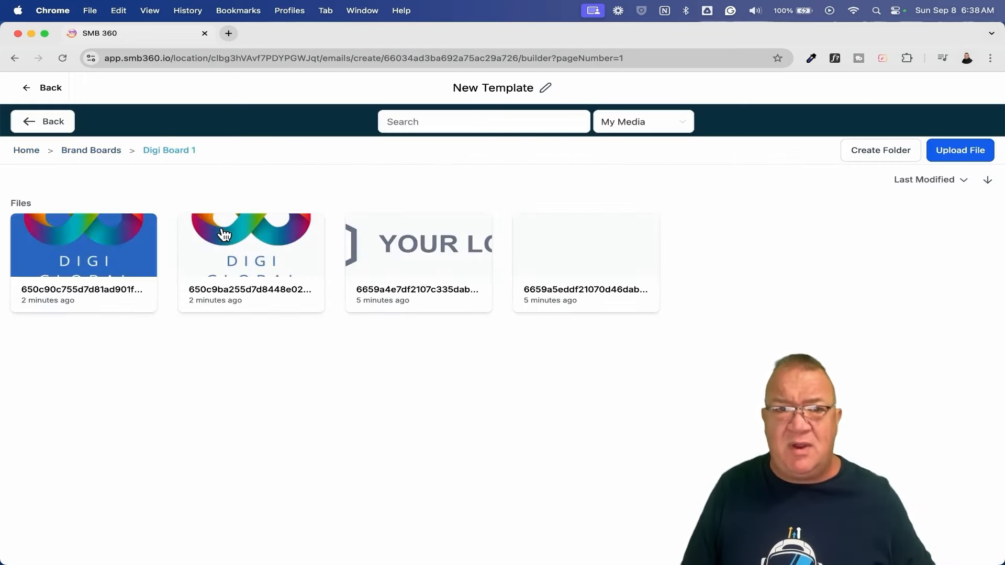
click(94, 271)
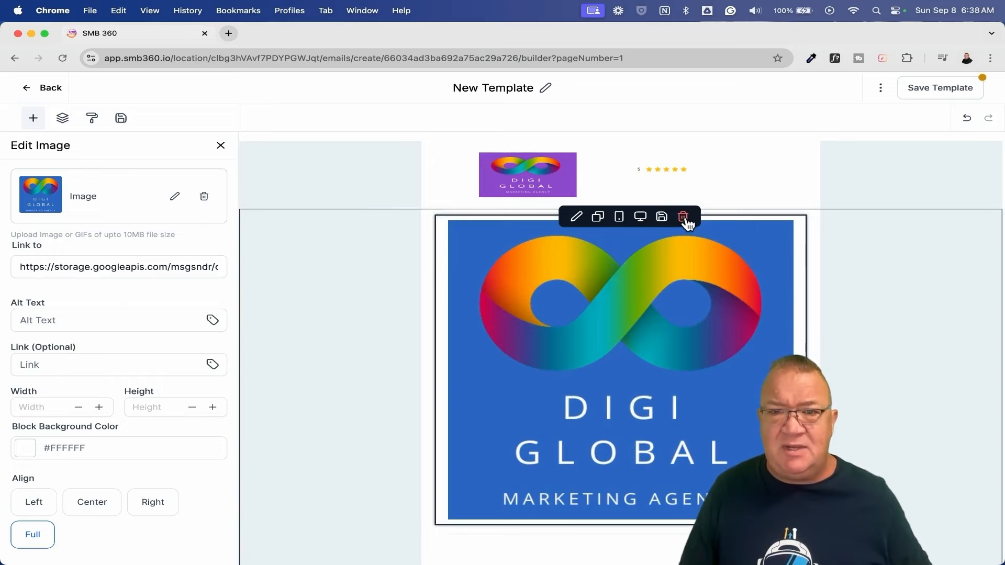
click(683, 217)
Step: Select the heading "Would you be so kind to recommend us?" and examine the brand colors offered for its text
click(499, 268)
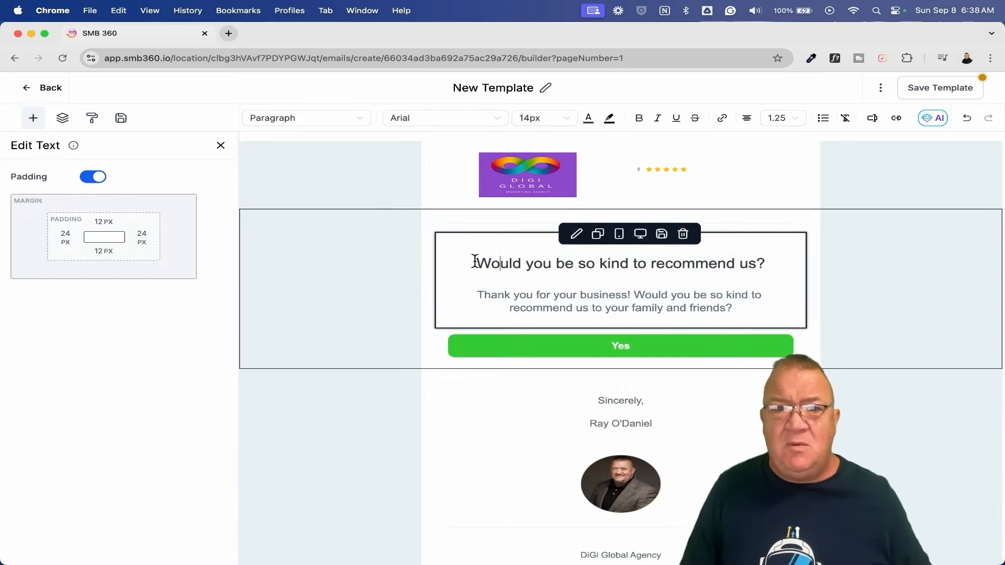
drag(474, 262, 766, 247)
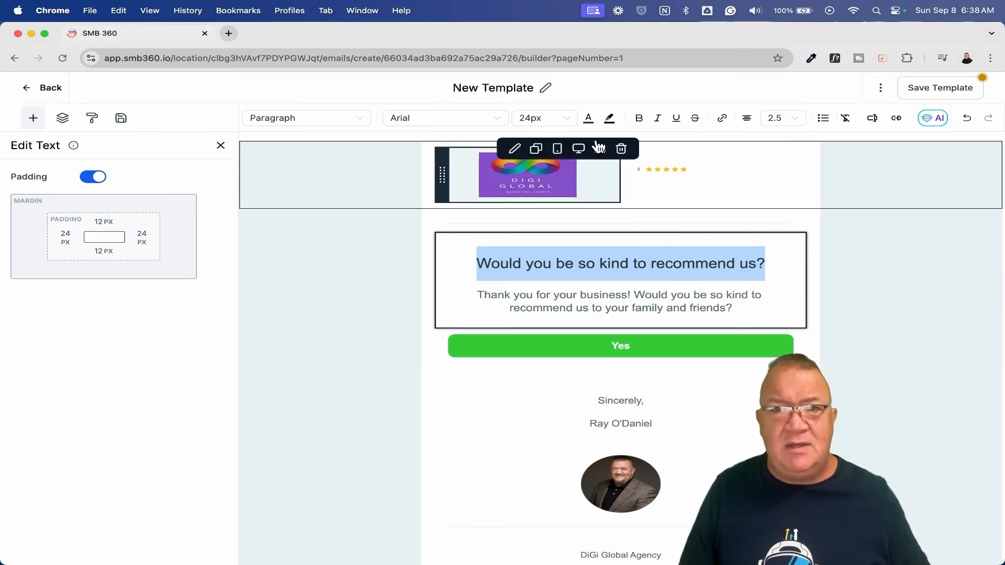
click(590, 119)
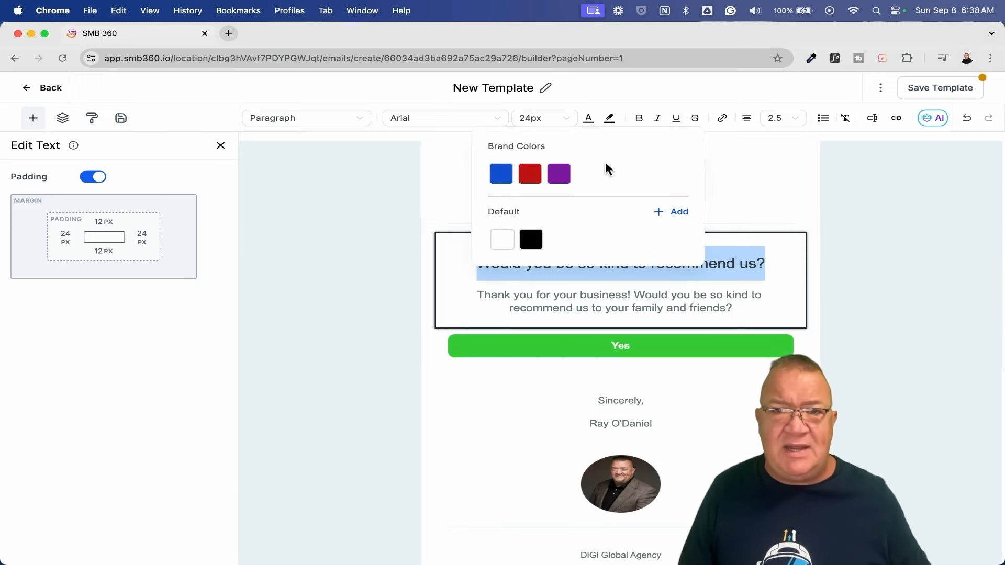
scroll(590, 168, up, 5)
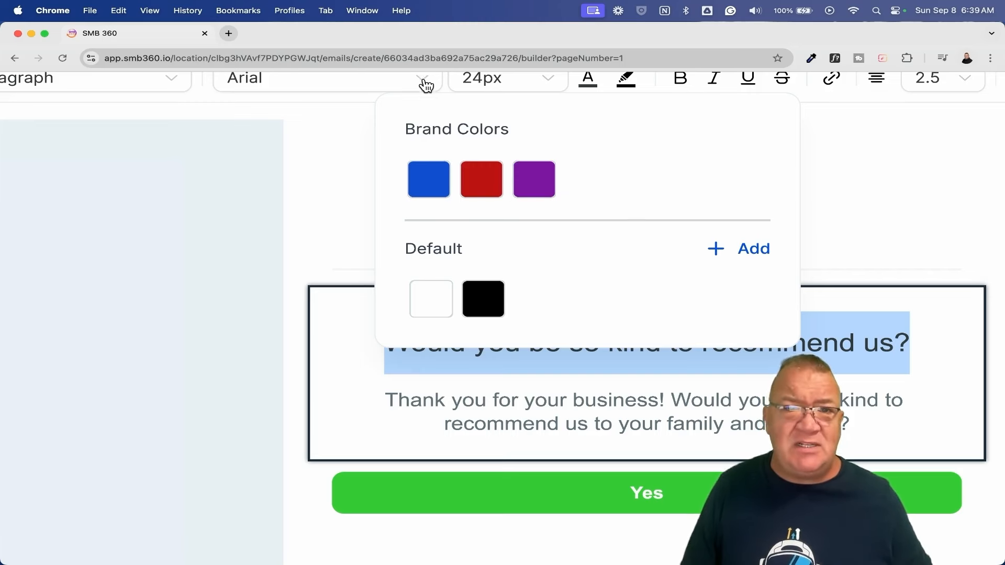
scroll(425, 85, up, 1)
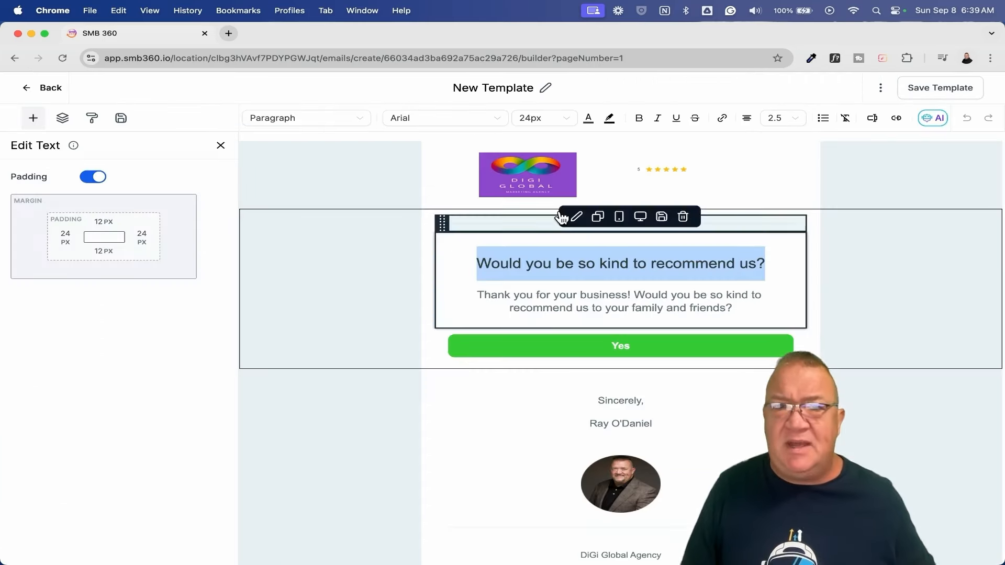
Step: Examine the brand fonts offered for the selected heading and return to the list of email templates
click(475, 118)
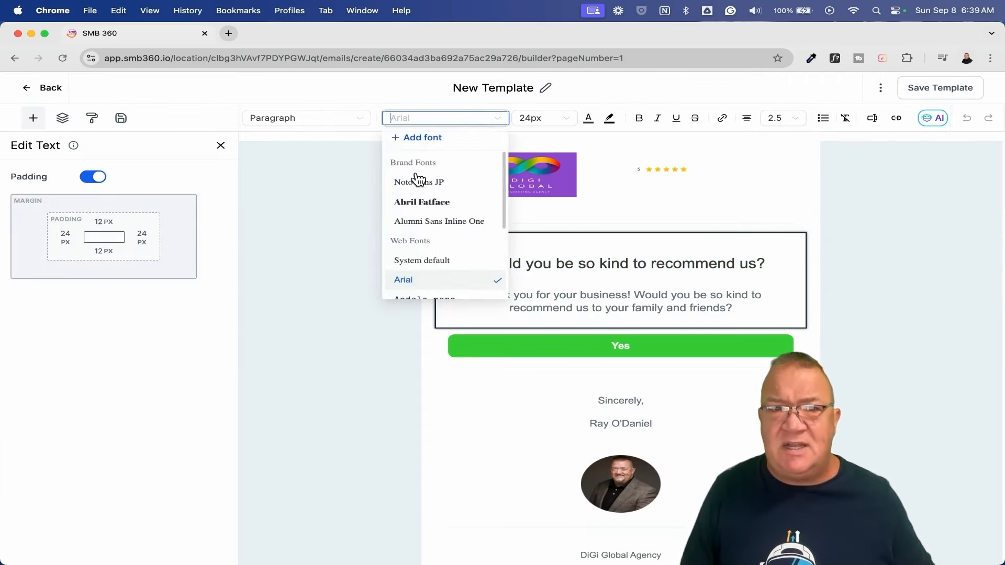
scroll(418, 180, up, 5)
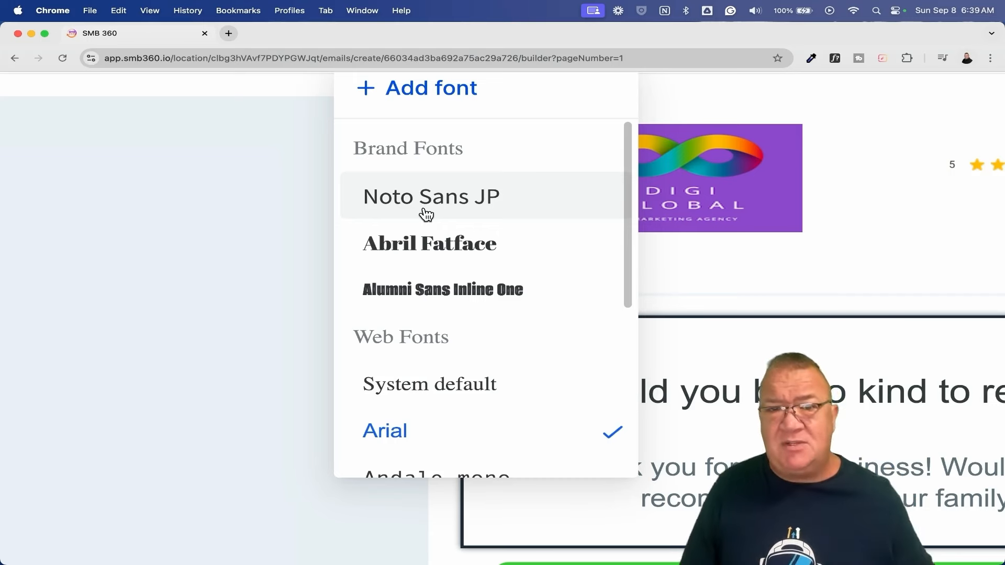
key(super+0)
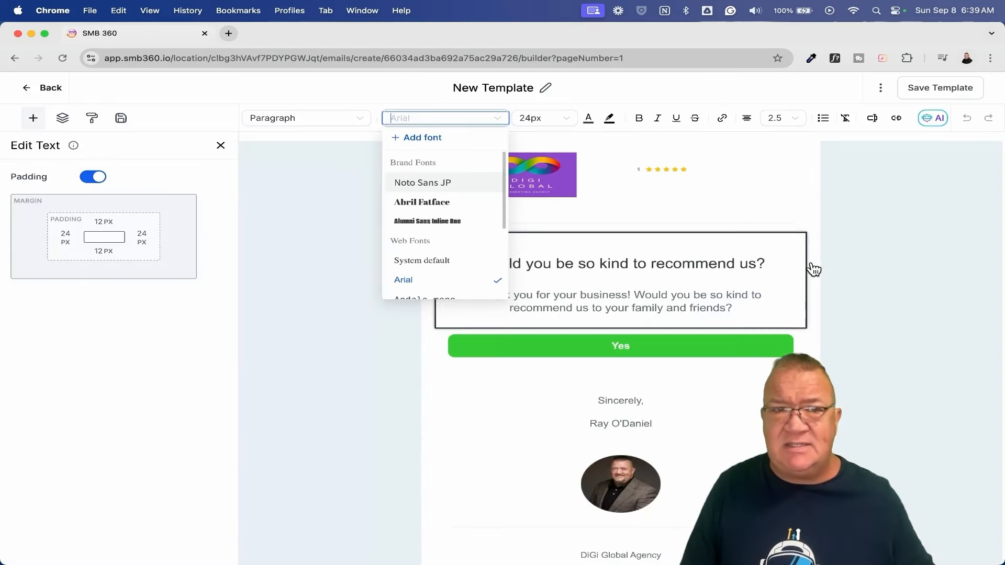
click(61, 86)
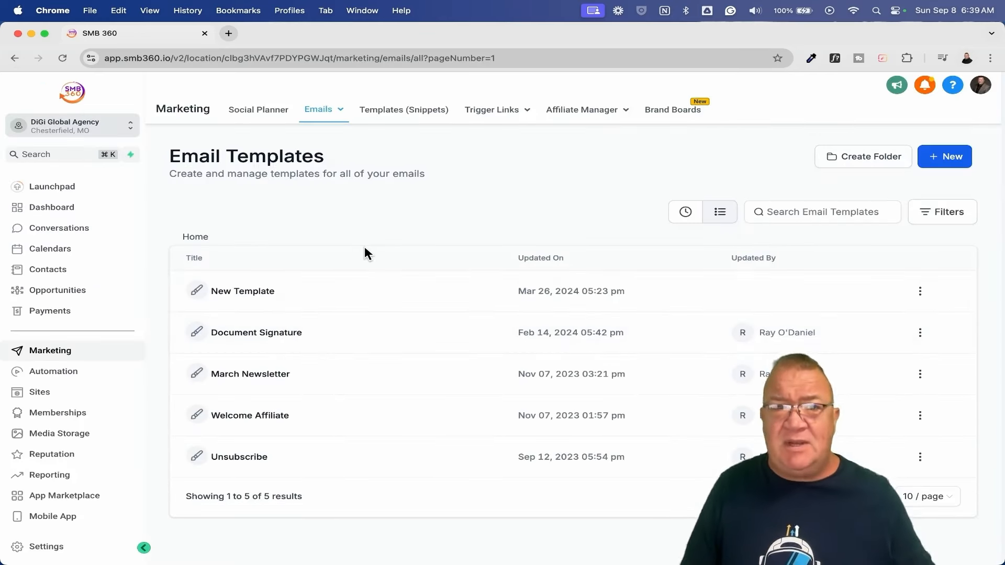
Step: Open the Home page of the Digital Marketing-004-2.0 funnel in the page builder
click(38, 393)
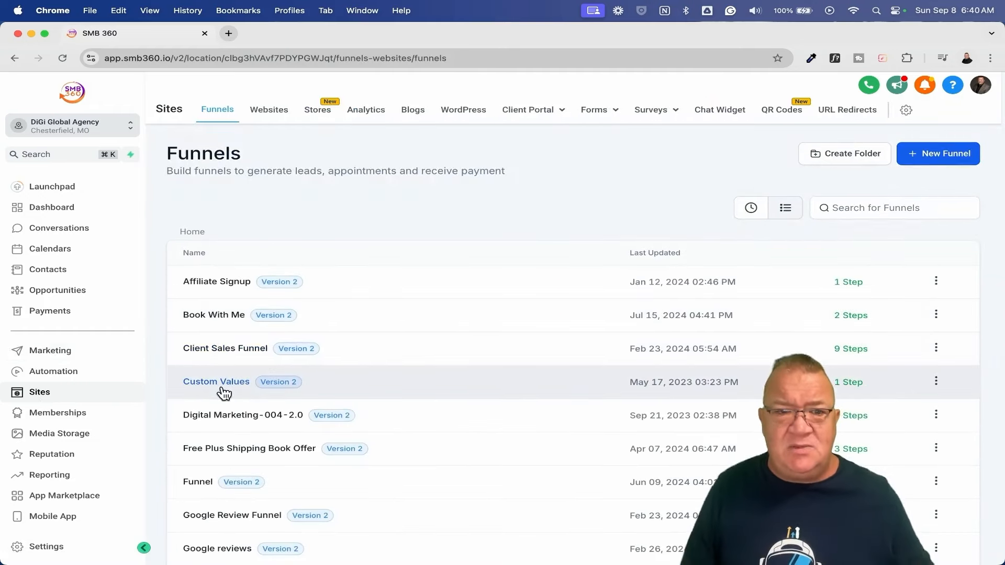
click(230, 415)
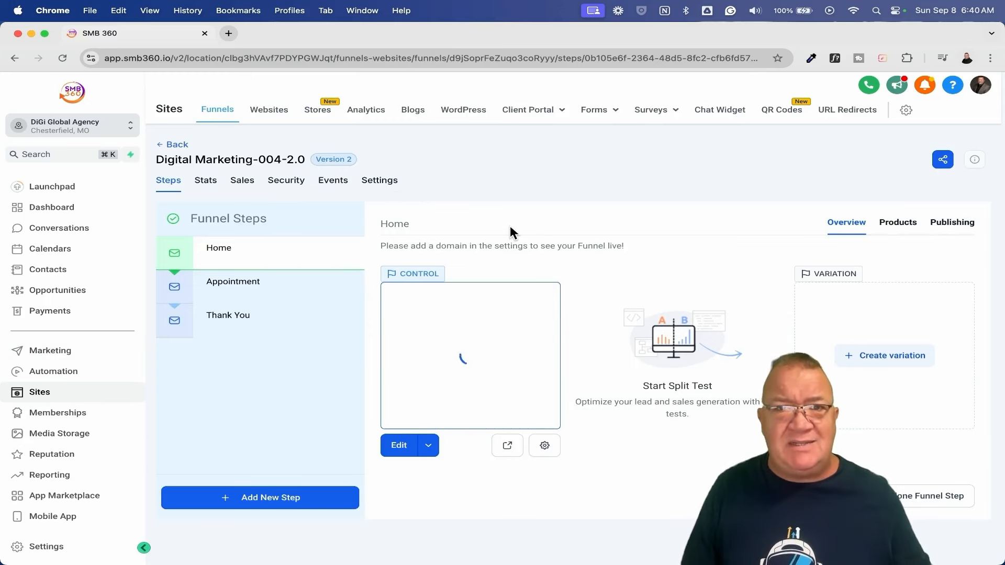
click(399, 446)
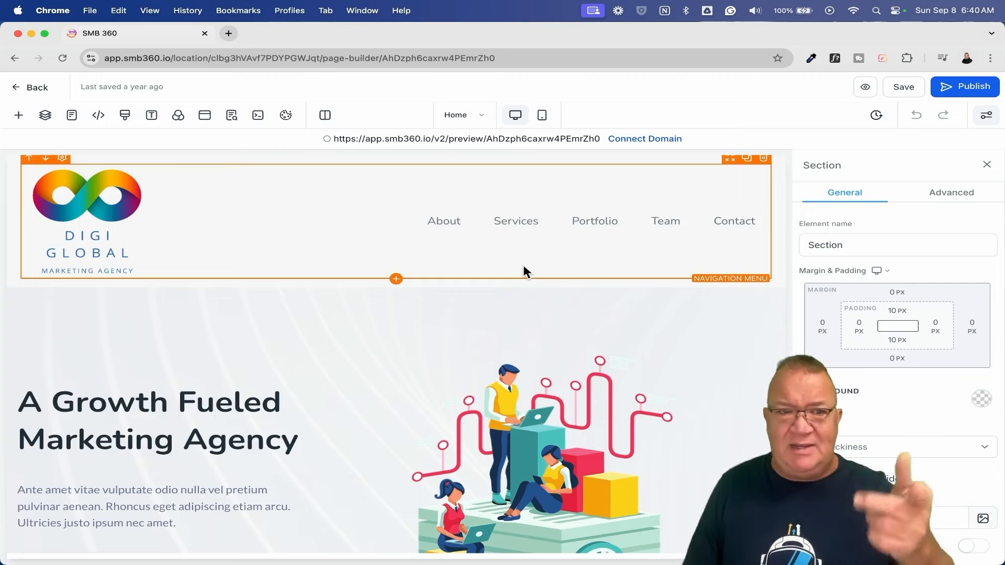
Step: Examine the background color options of the headline "A Growth Fueled Marketing Agency" and return to the funnel steps
click(68, 226)
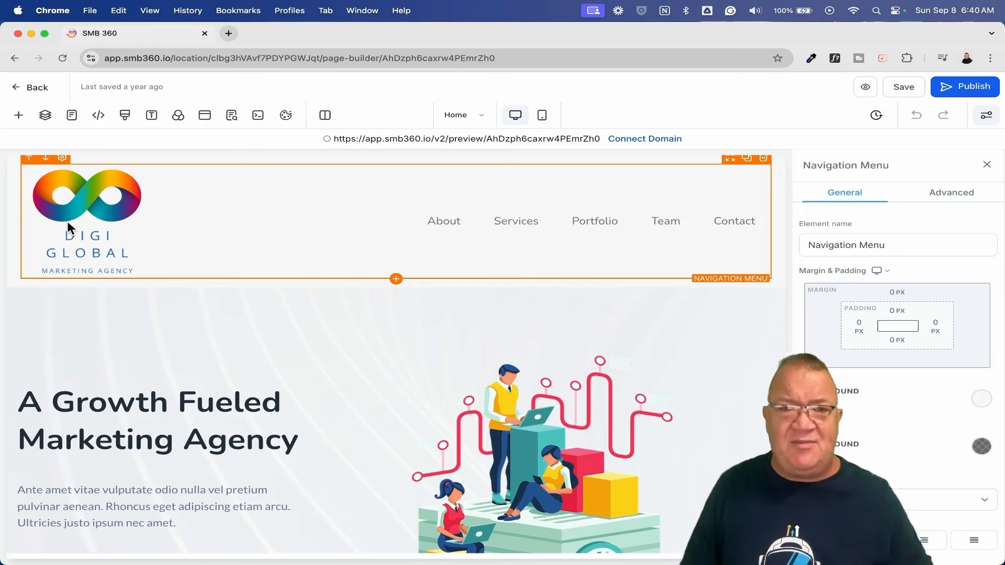
click(211, 376)
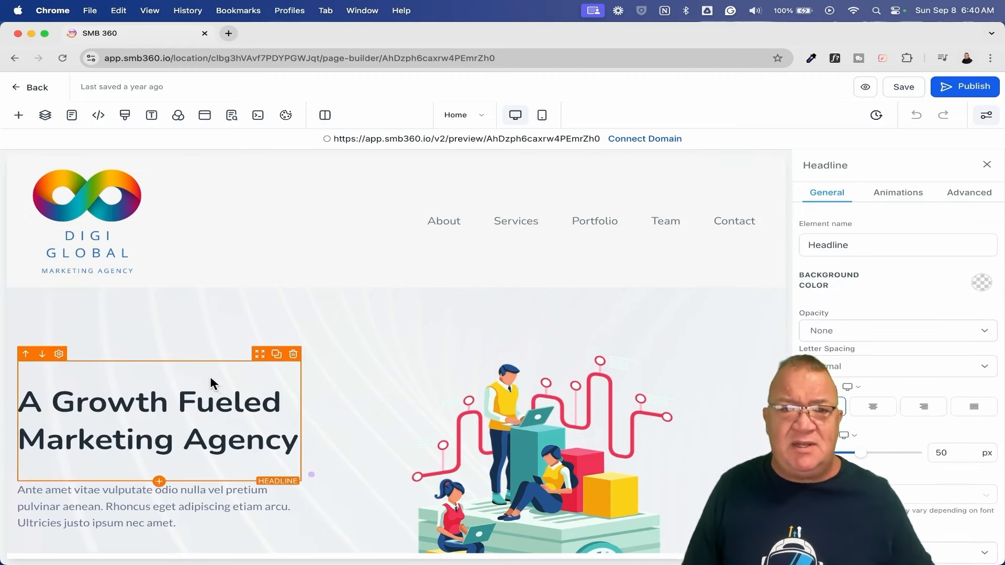
click(981, 283)
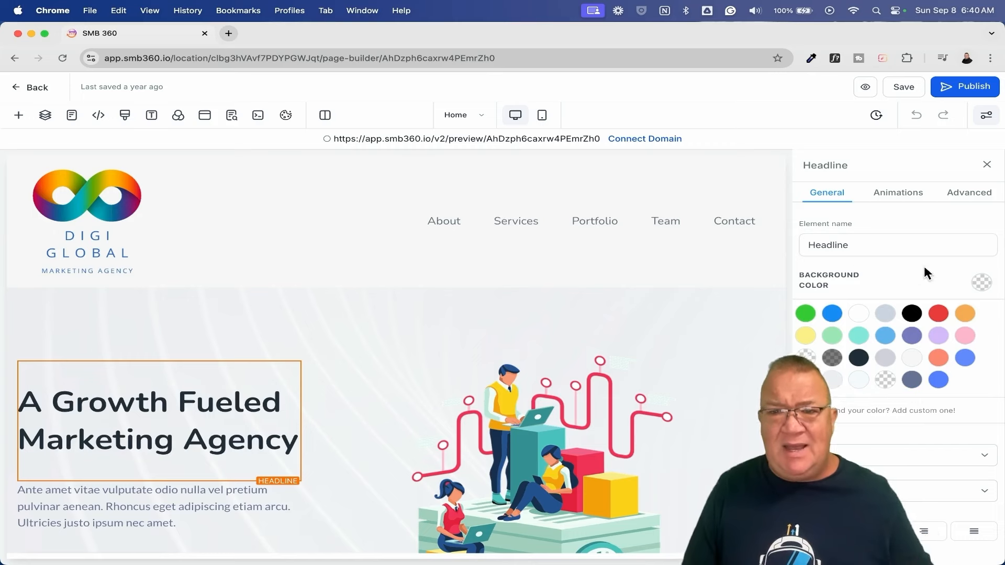
click(918, 448)
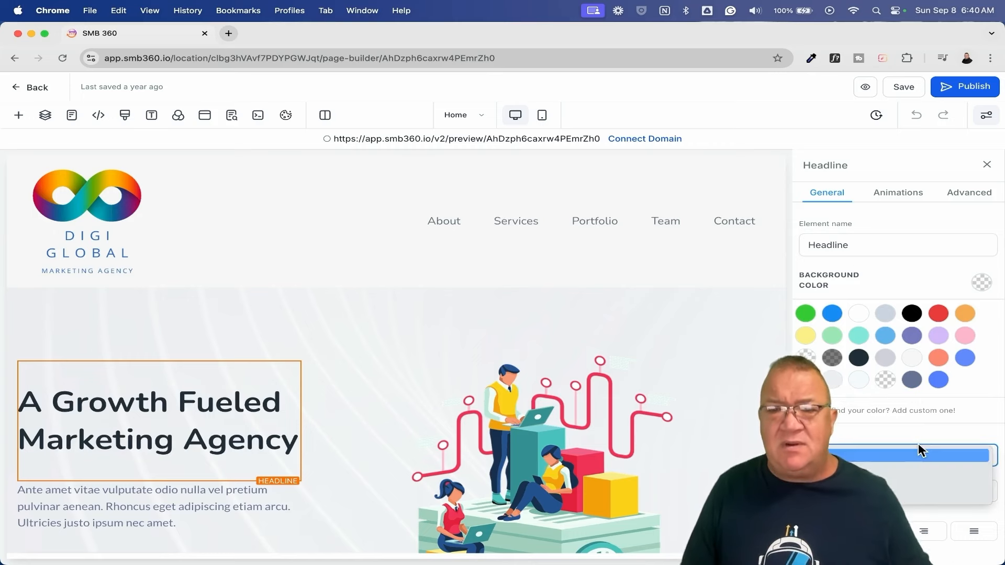
click(890, 427)
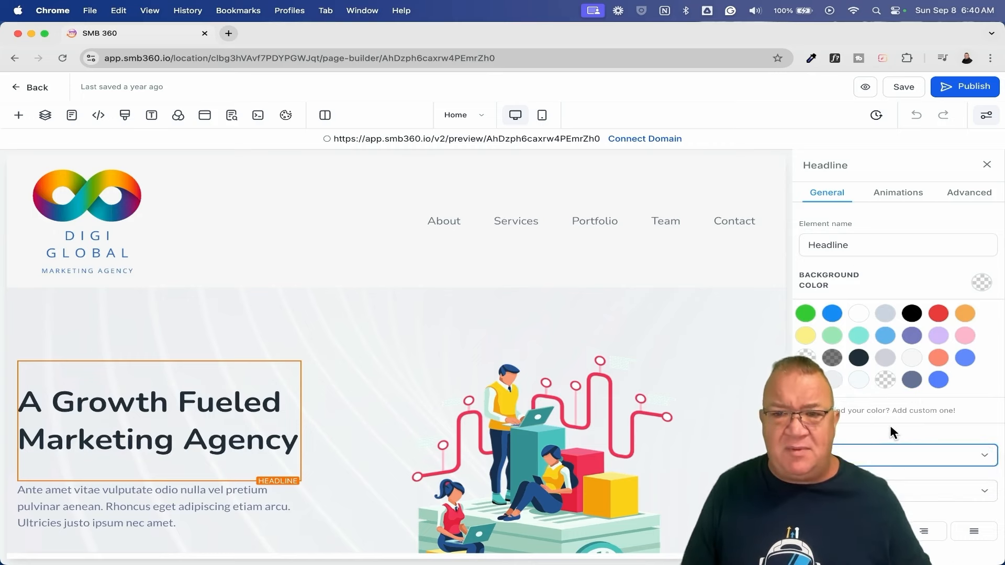
click(981, 287)
click(34, 87)
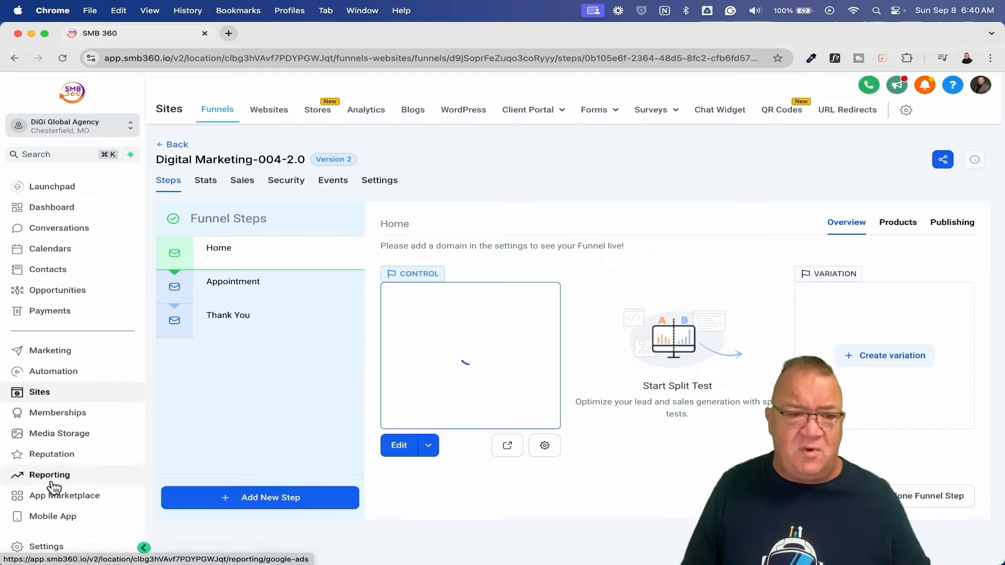
Step: Enable "New color picker for Funnels and Websites" in the Labs settings
click(57, 548)
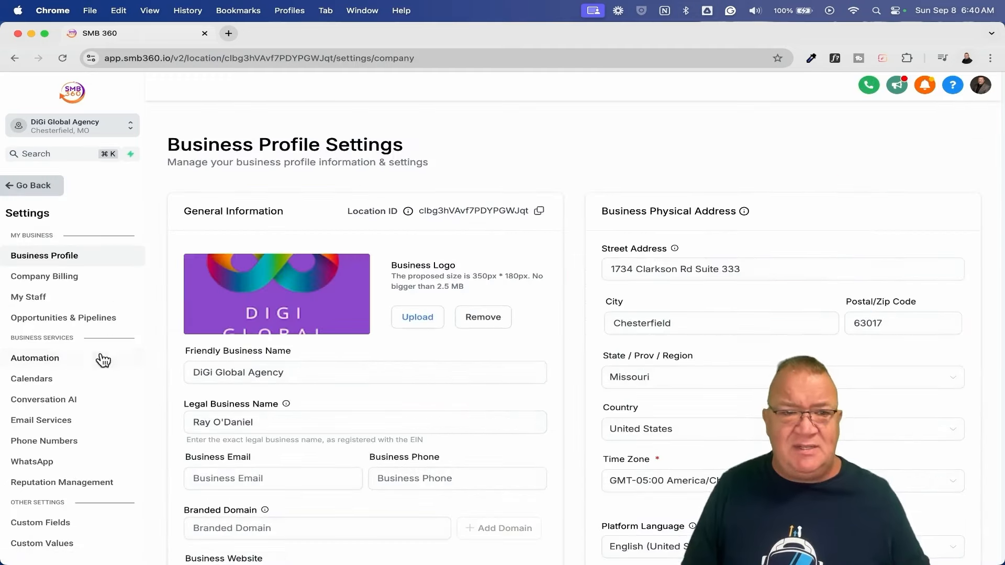
scroll(84, 518, down, 5)
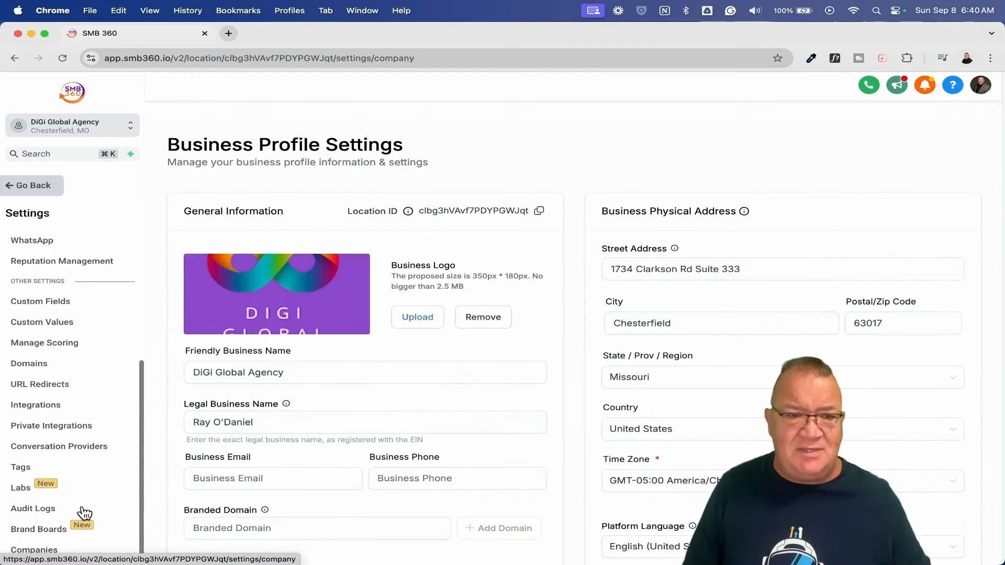
click(24, 487)
scroll(711, 426, down, 20)
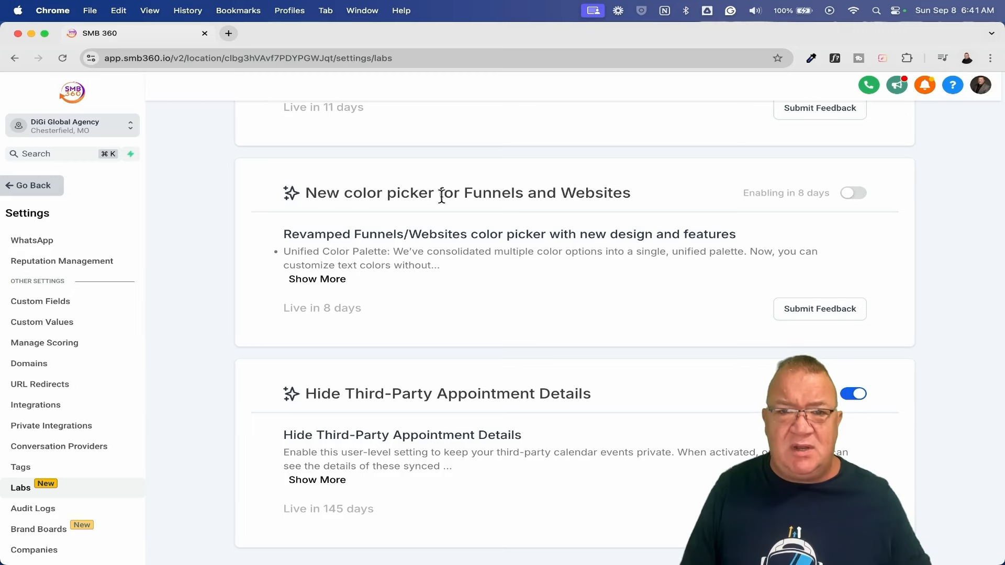
click(853, 193)
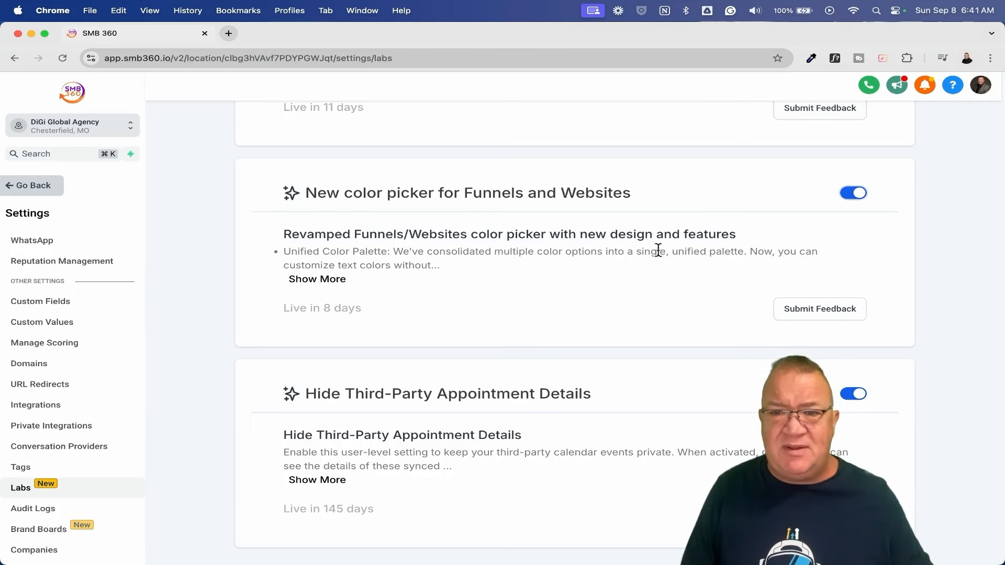
Step: Reopen the funnel's Home page for editing and examine the brand colors offered for the section background
click(13, 194)
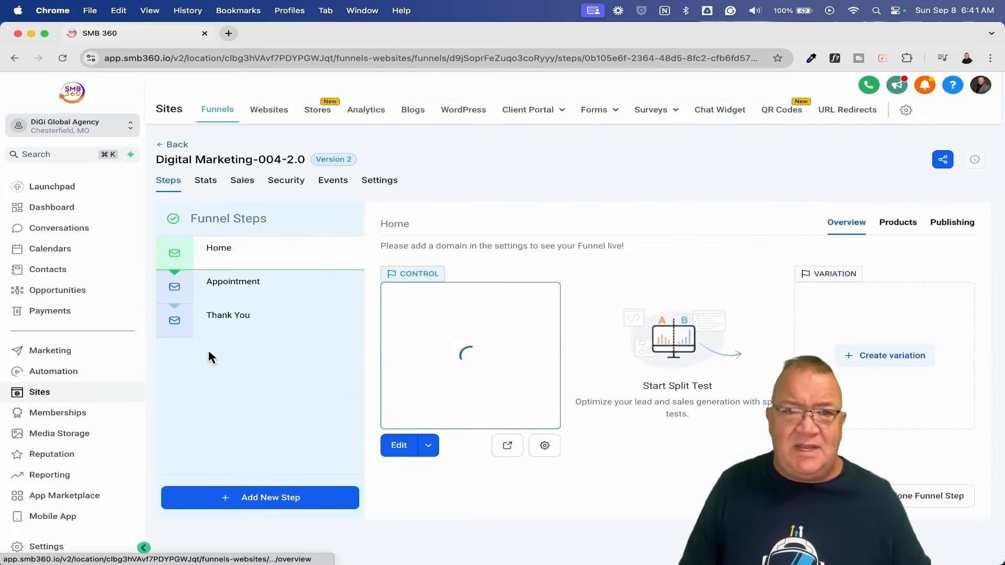
click(395, 446)
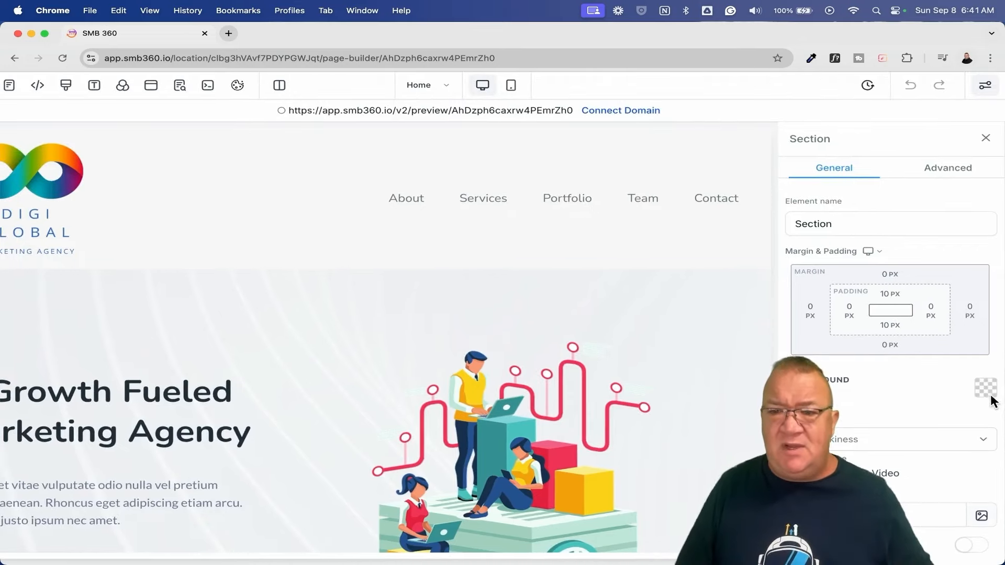
click(987, 390)
scroll(631, 337, down, 4)
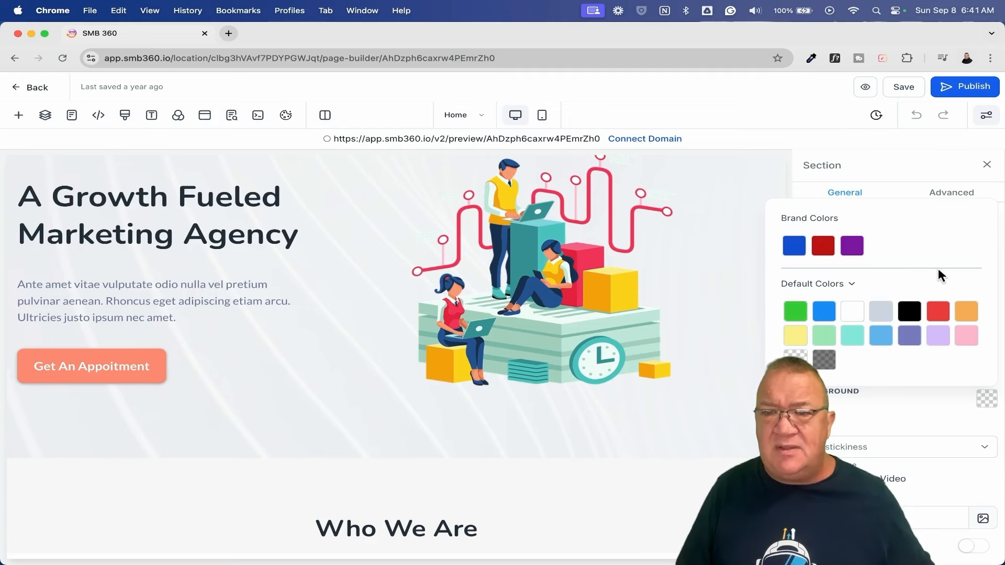
click(912, 413)
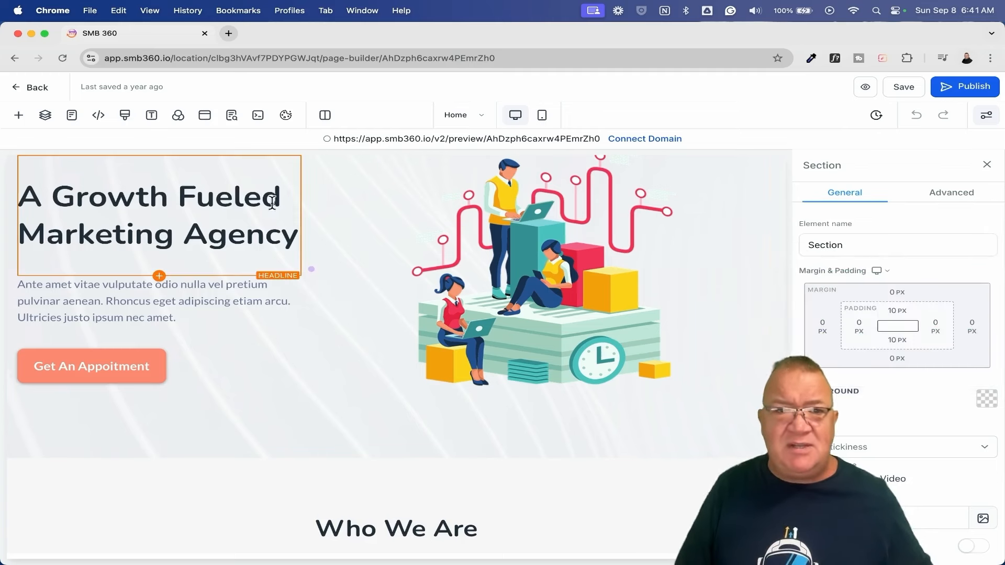
Step: Select the headline "A Growth Fueled Marketing Agency" and examine the brand colors offered for its text
click(230, 215)
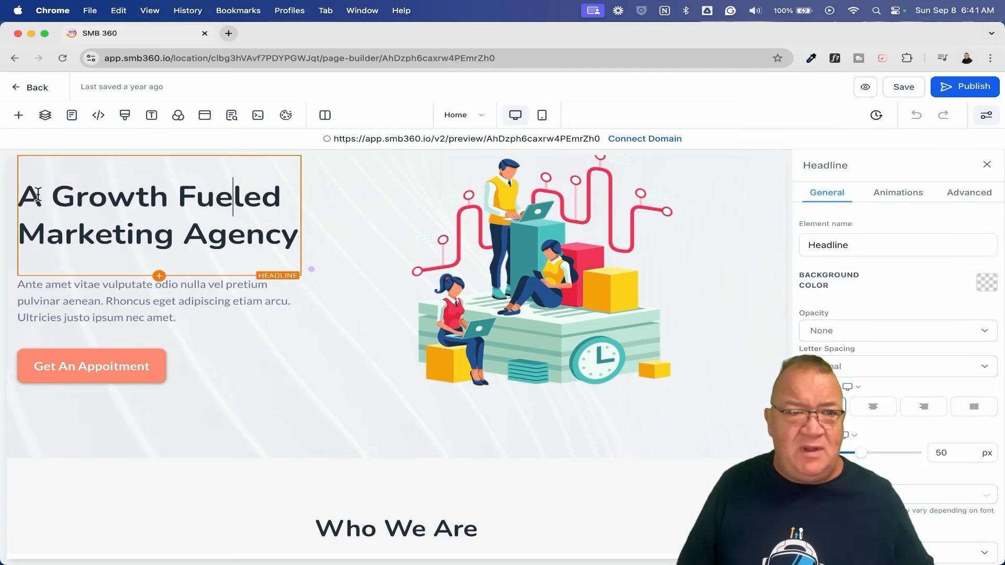
double_click(223, 231)
drag(223, 231, 303, 236)
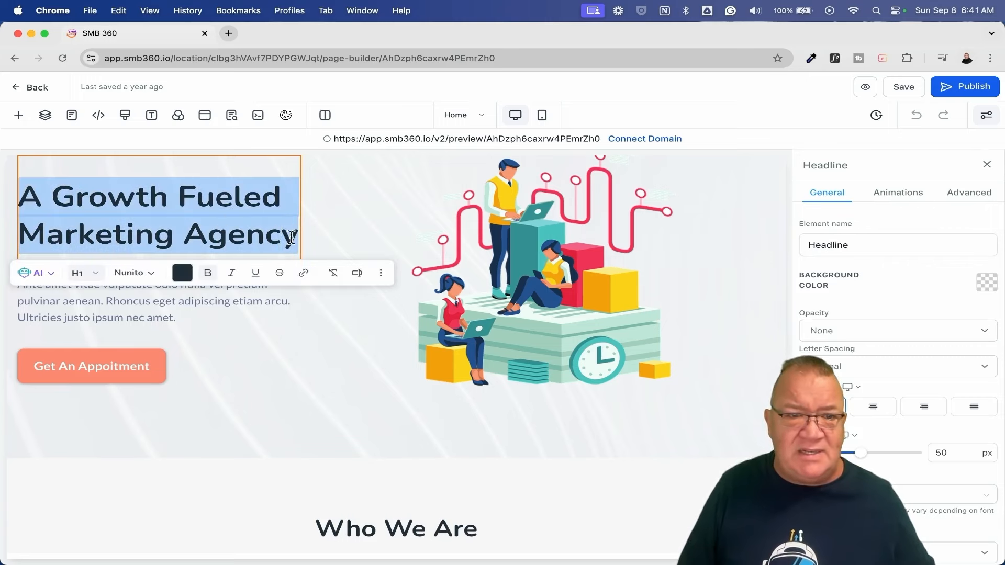
click(183, 276)
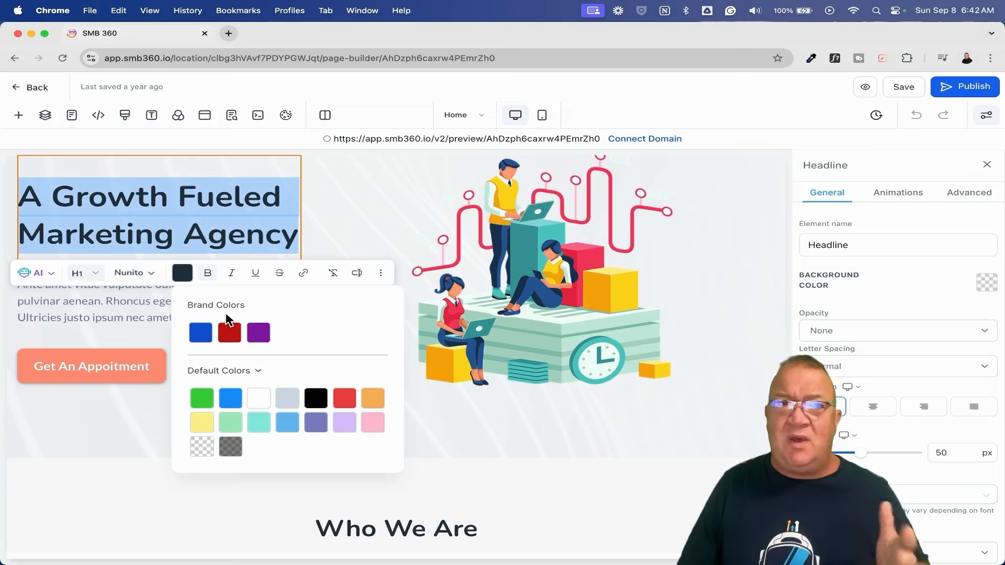
click(205, 226)
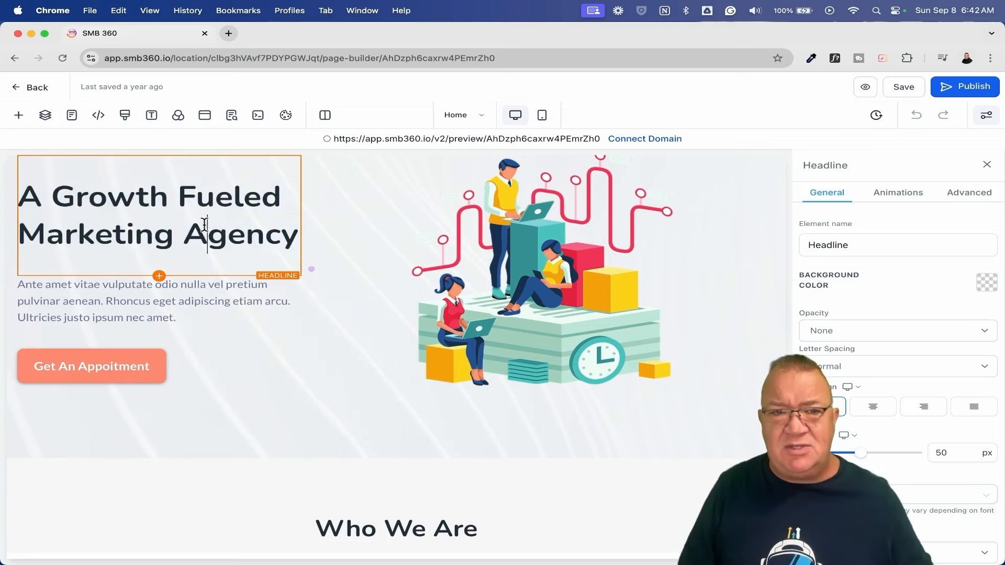
Step: Examine the fonts offered for the headline text and leave the page builder
drag(55, 195, 274, 242)
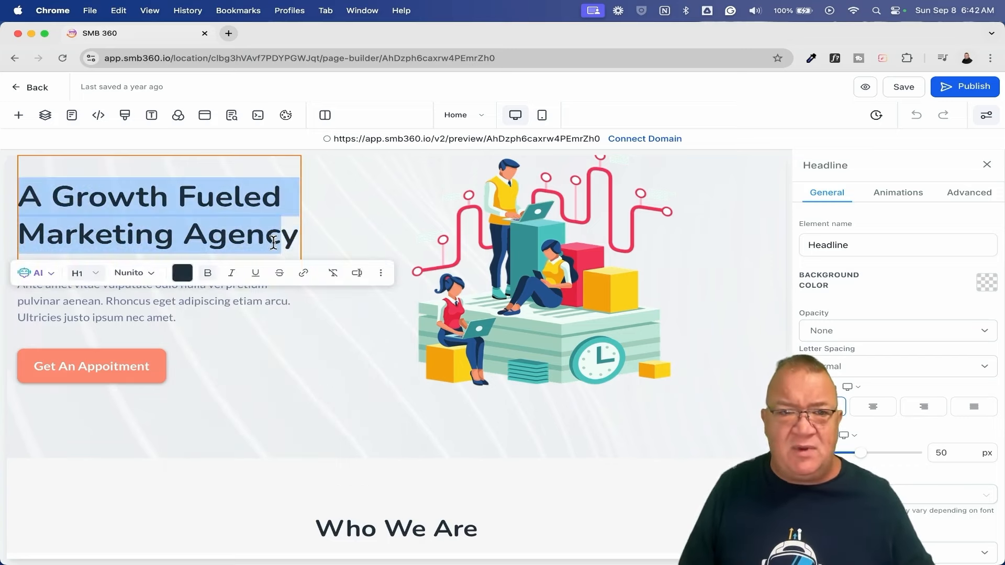
click(136, 273)
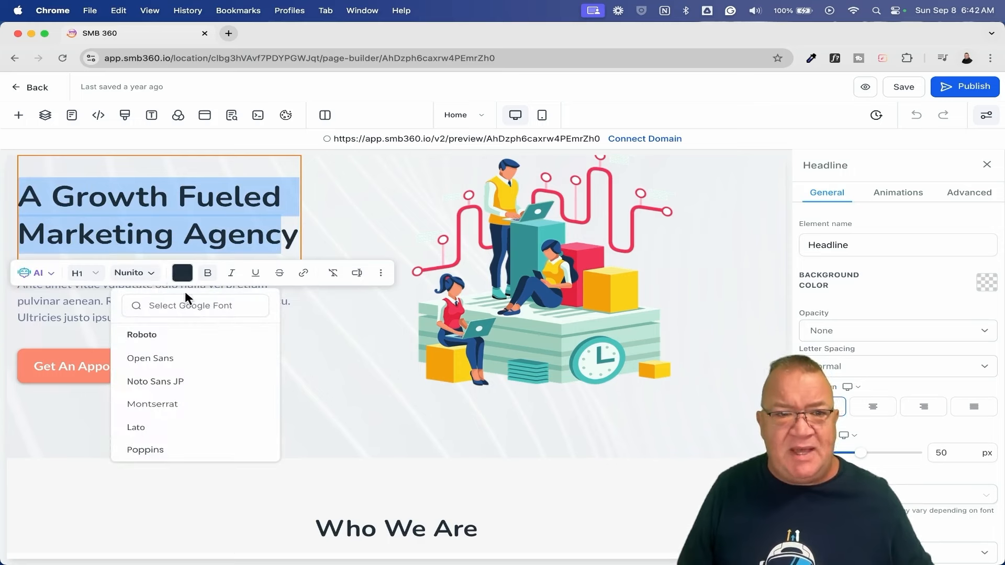
click(135, 237)
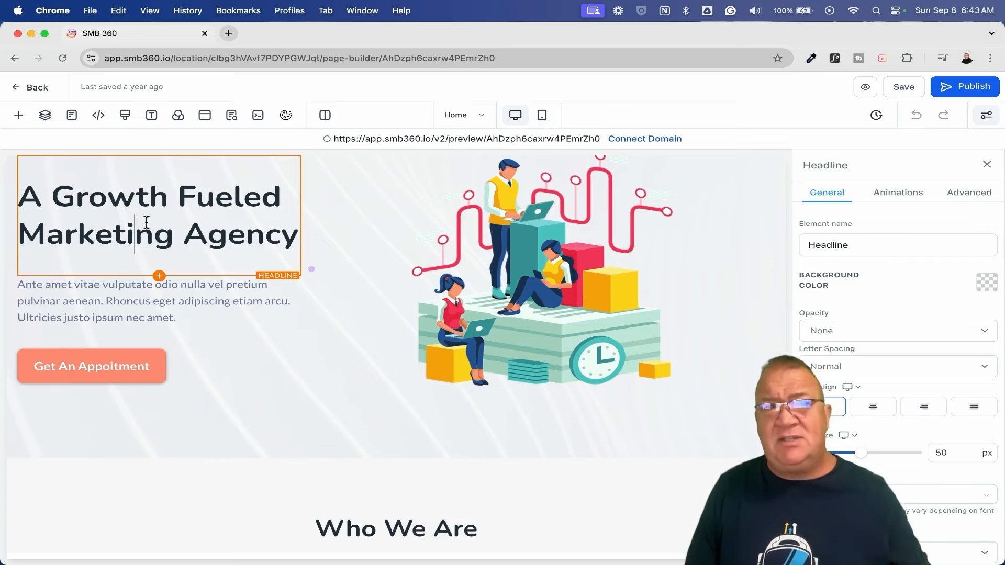
click(31, 87)
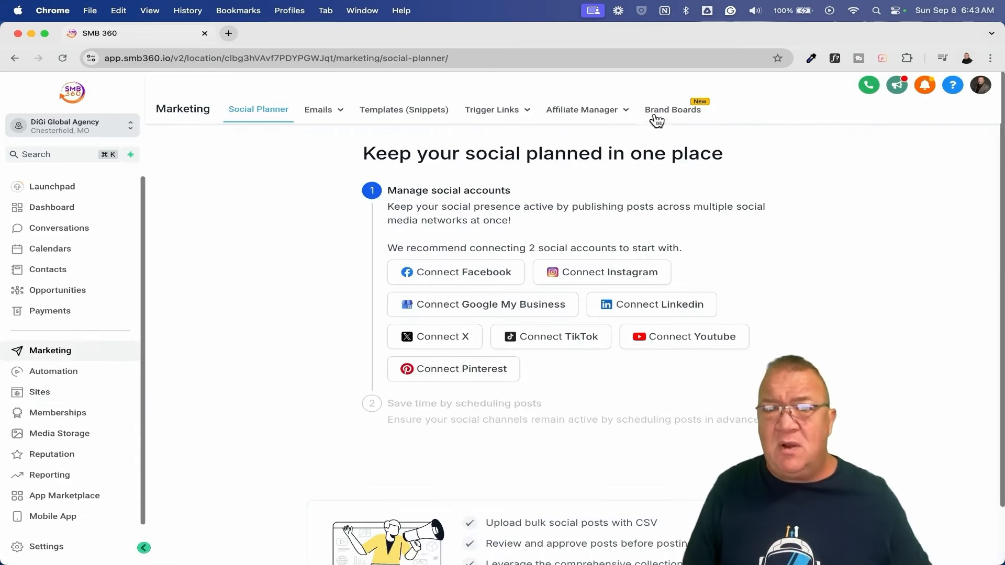
Step: Open Digi Board 1 for editing from the marketing brand boards
click(672, 109)
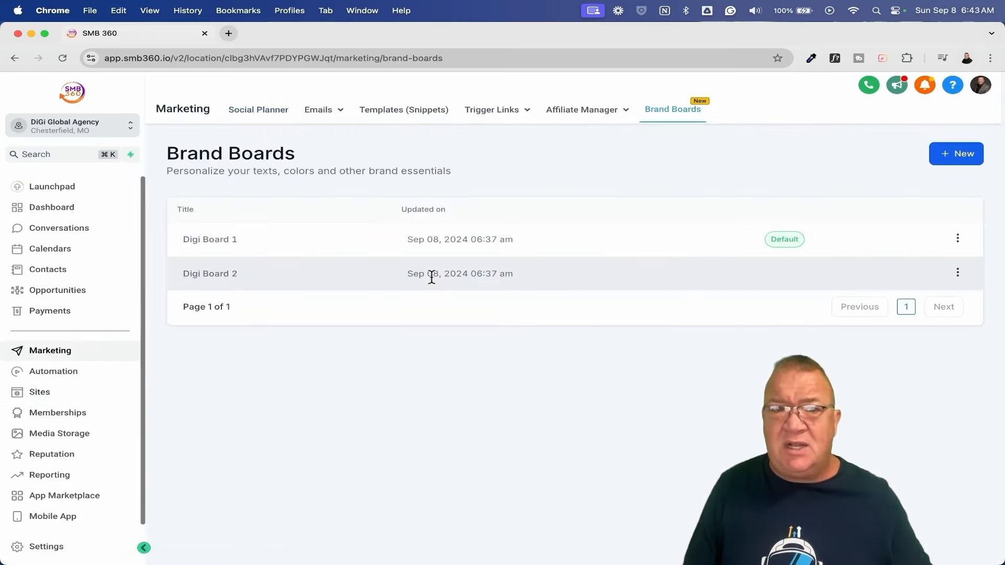
click(959, 241)
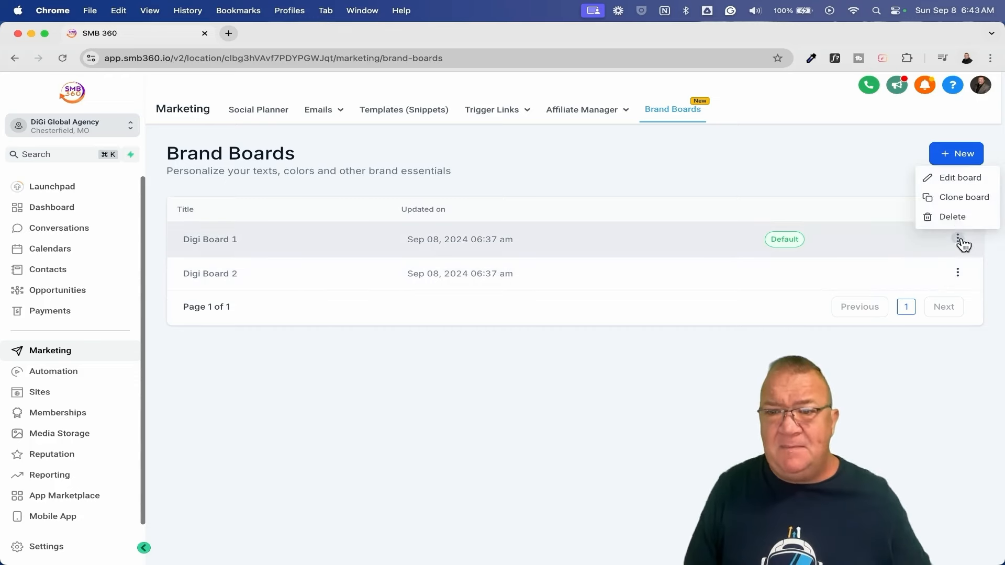
click(946, 179)
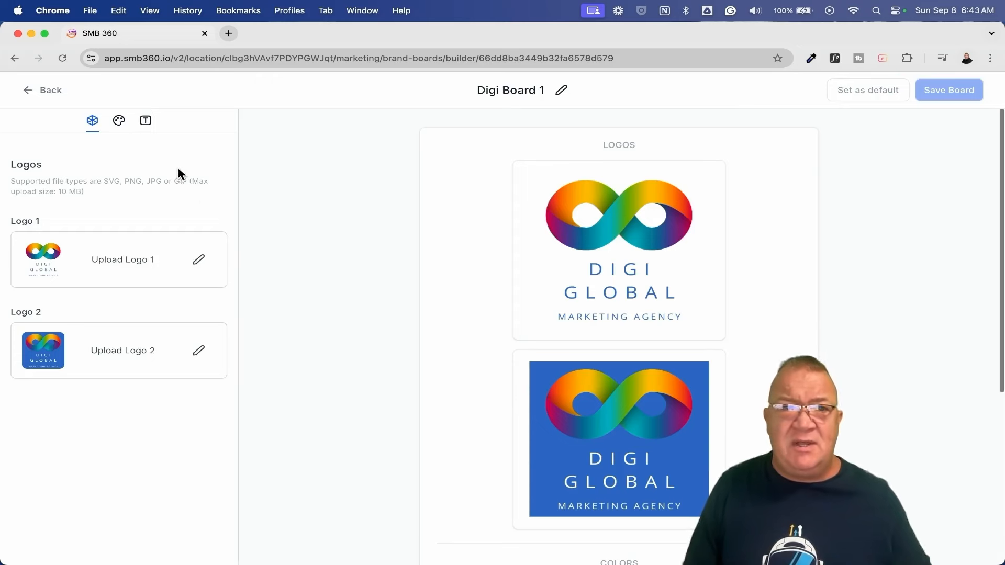
Step: Try changing the Royal Blue brand color to #6478A2FF and leave the board without saving
click(120, 121)
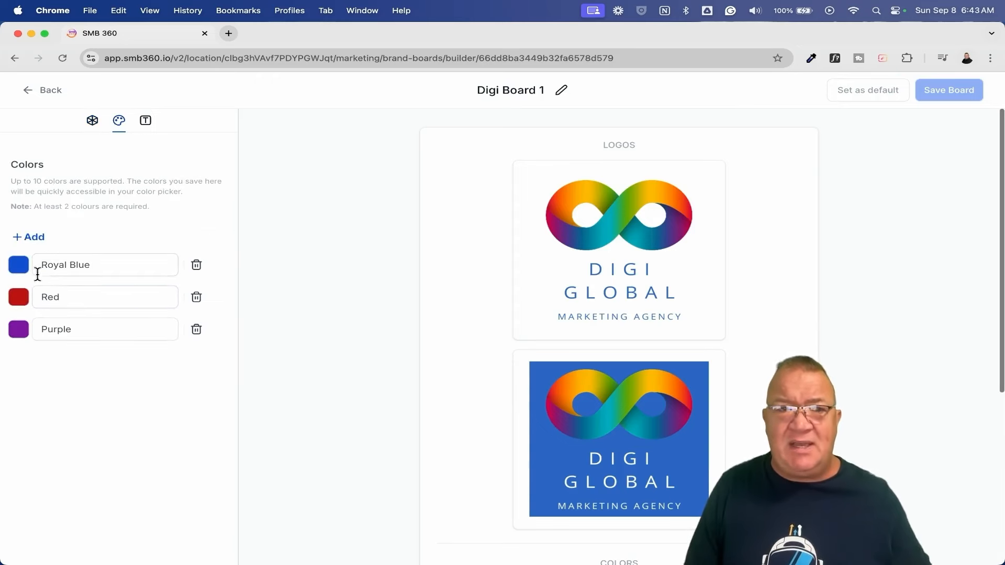
click(18, 267)
click(78, 302)
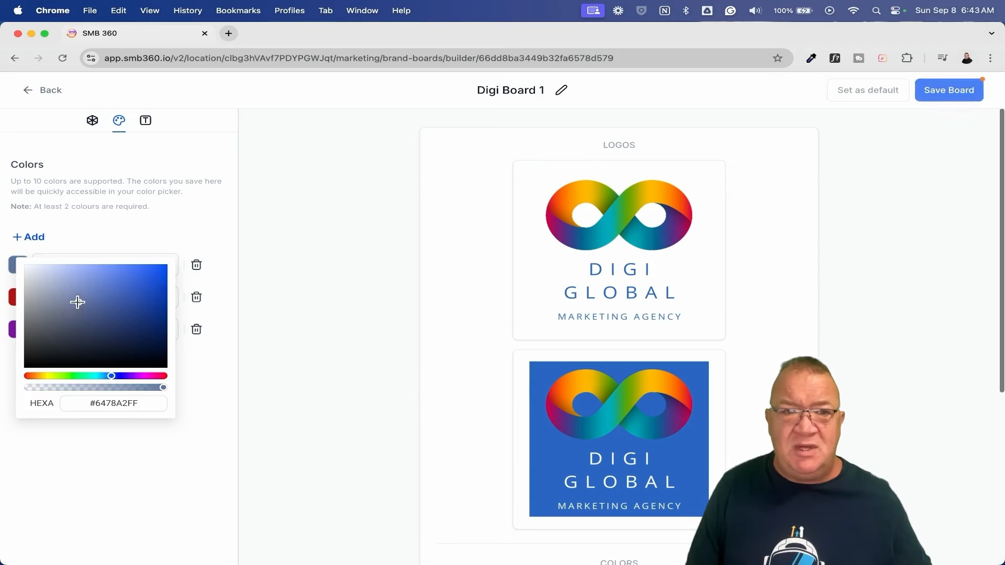
click(133, 225)
click(161, 307)
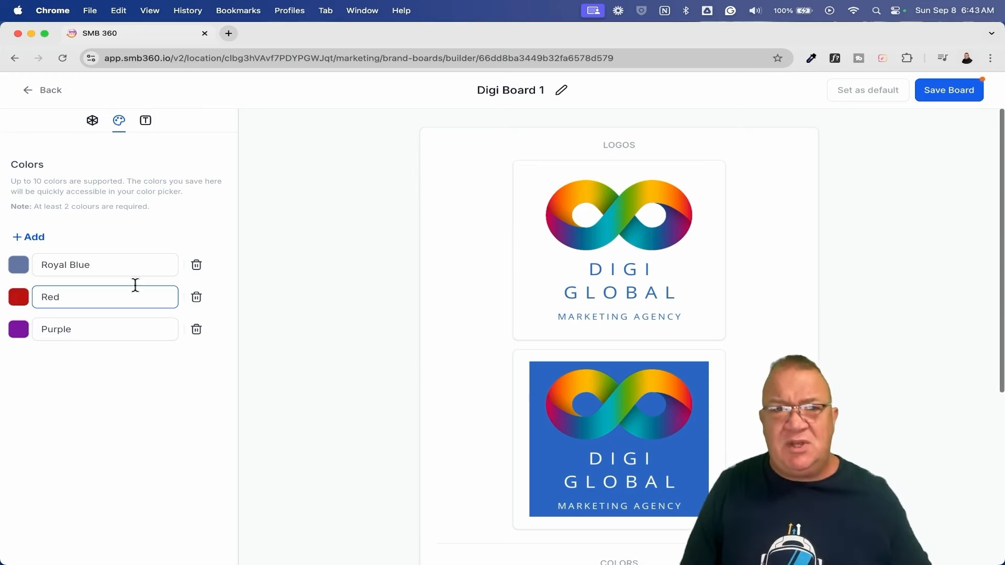
click(39, 89)
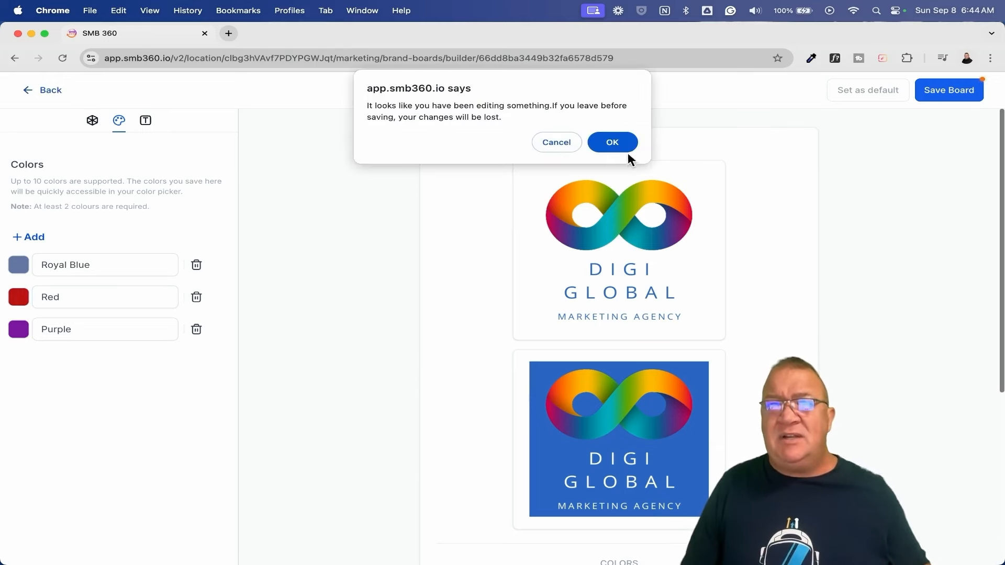
click(610, 142)
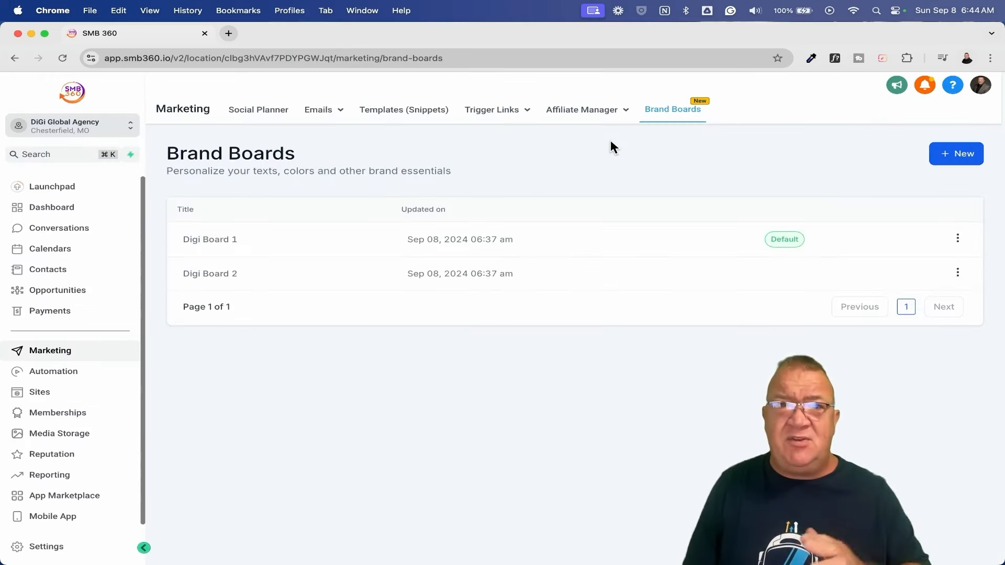